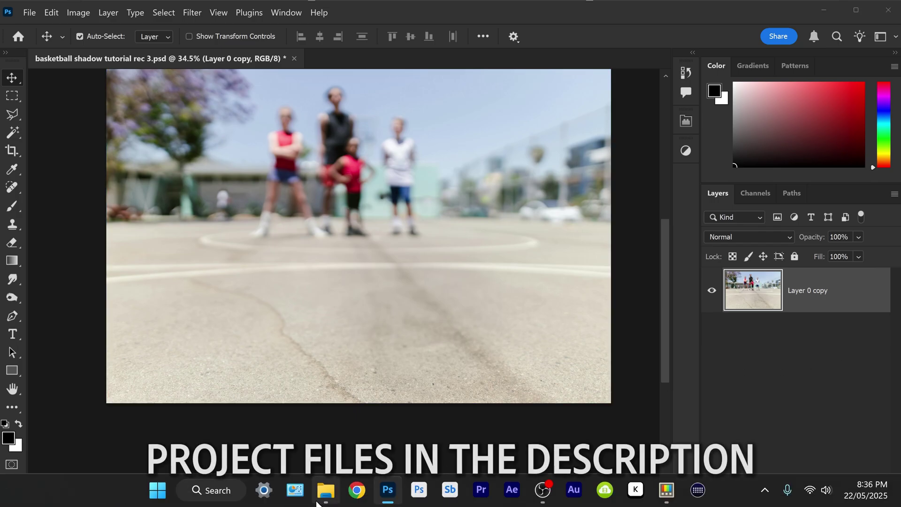
# Step: Place the basketball image on the court photo, scaled to about 87% and set below the players
pyautogui.click(326, 491)
pyautogui.moveTo(395, 239); pyautogui.dragTo(488, 268)
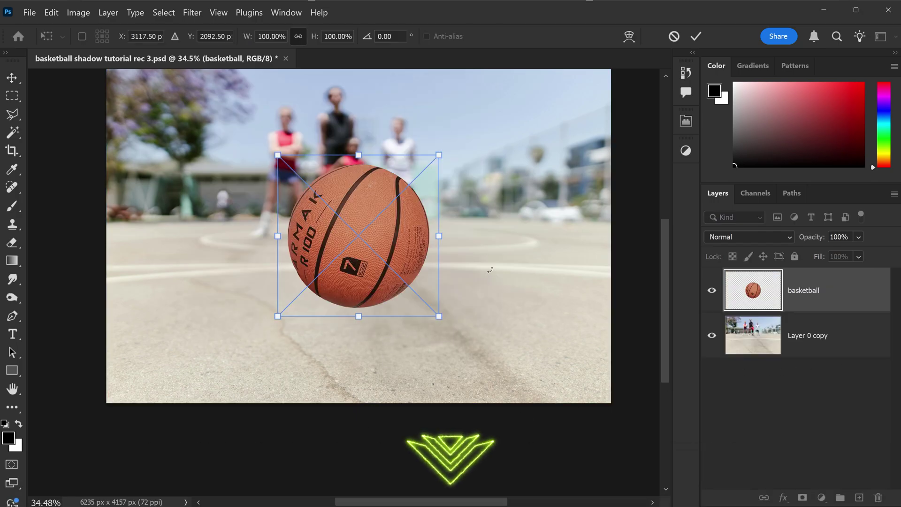
pyautogui.moveTo(364, 181); pyautogui.dragTo(388, 267)
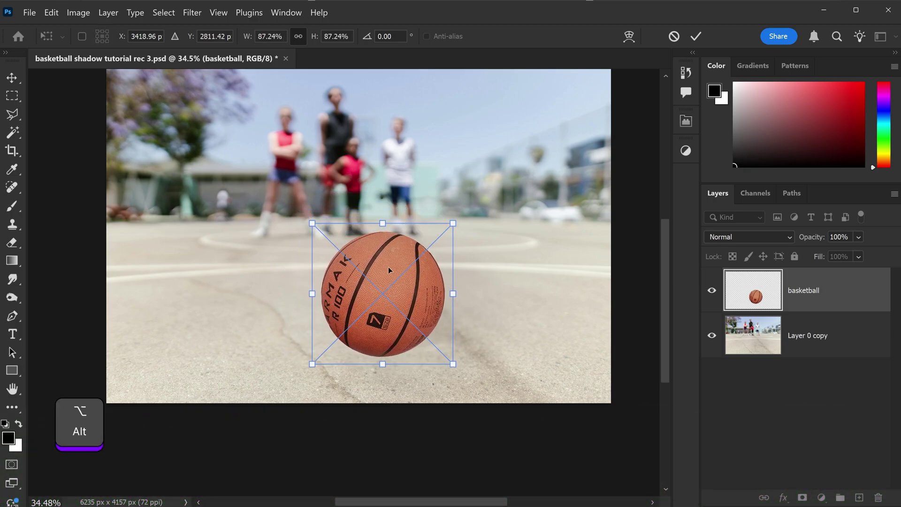
pyautogui.press('Return')
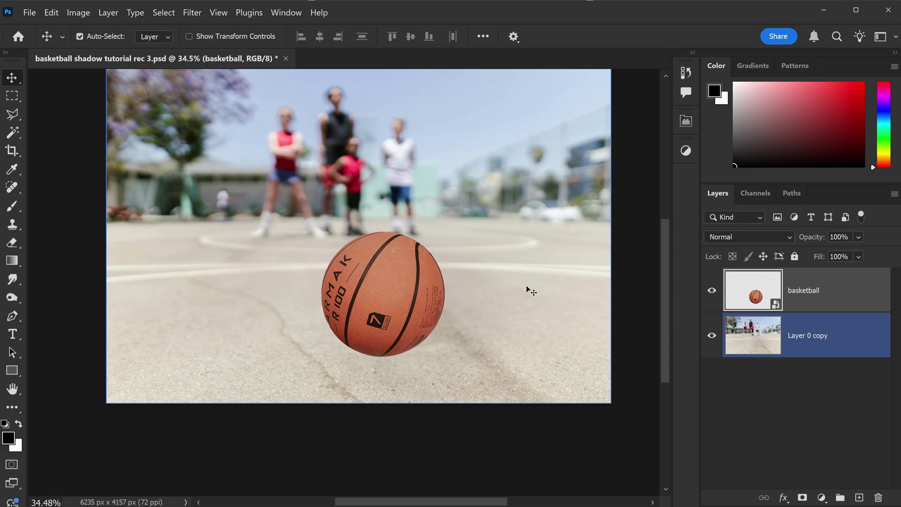
pyautogui.click(430, 283)
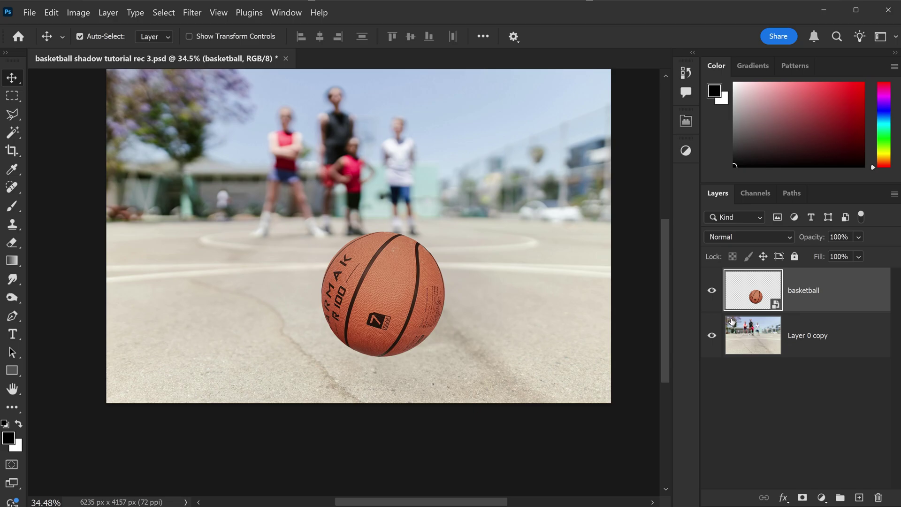
pyautogui.click(713, 290)
pyautogui.click(713, 290)
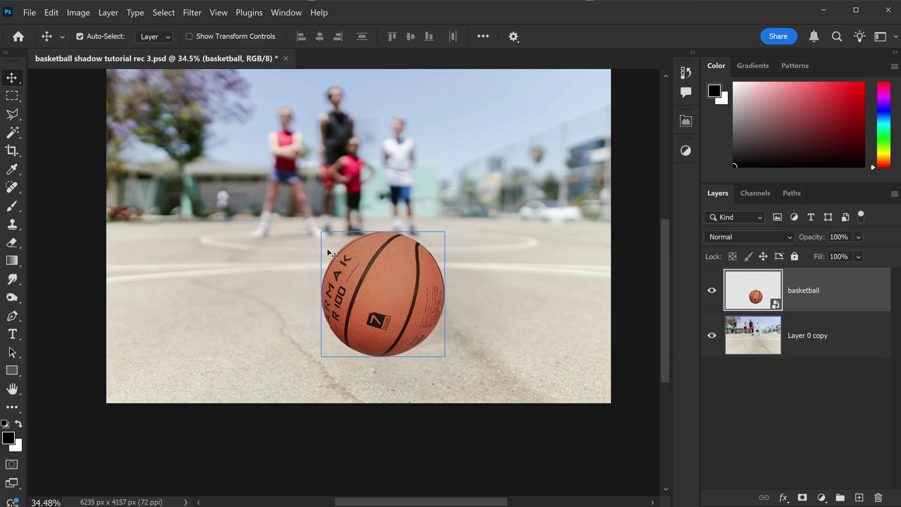
pyautogui.click(712, 291)
pyautogui.click(440, 289)
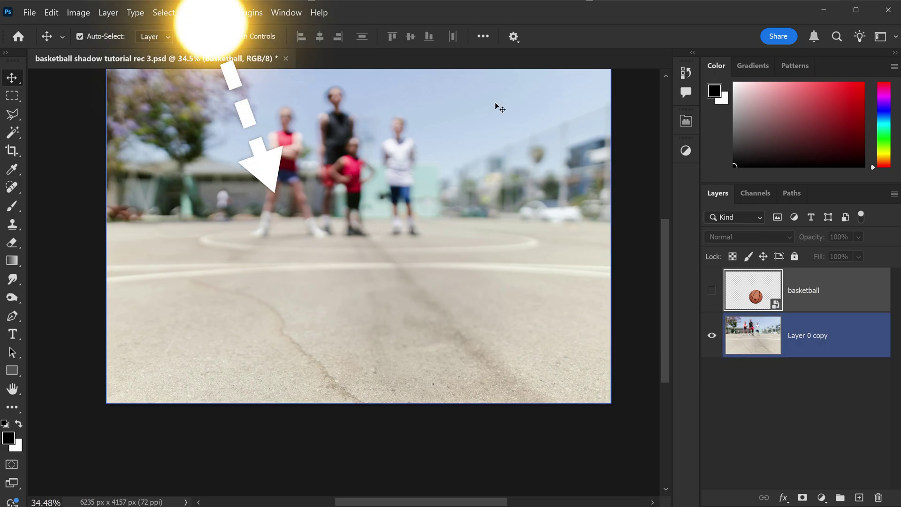
pyautogui.hotkey('ctrl', ',')
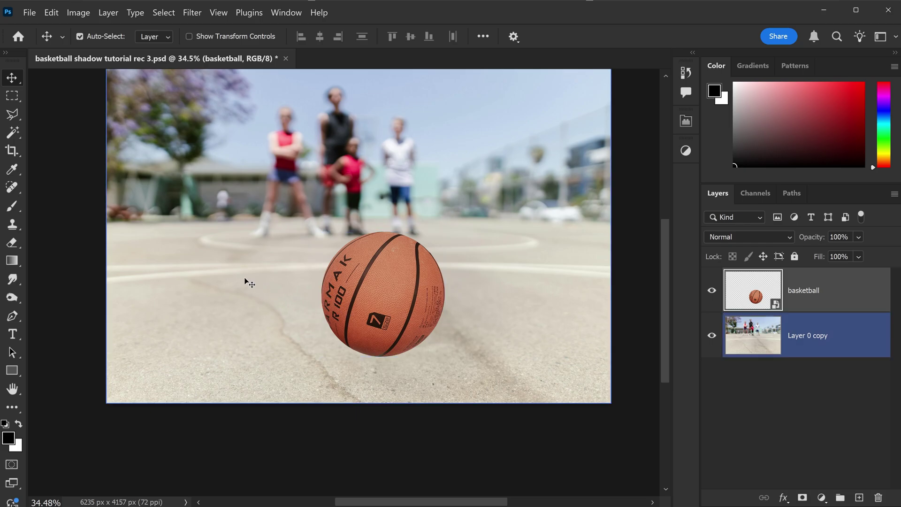
# Step: With the Brush tool active, add an empty Layer 1 above the court photo layer
pyautogui.click(18, 208)
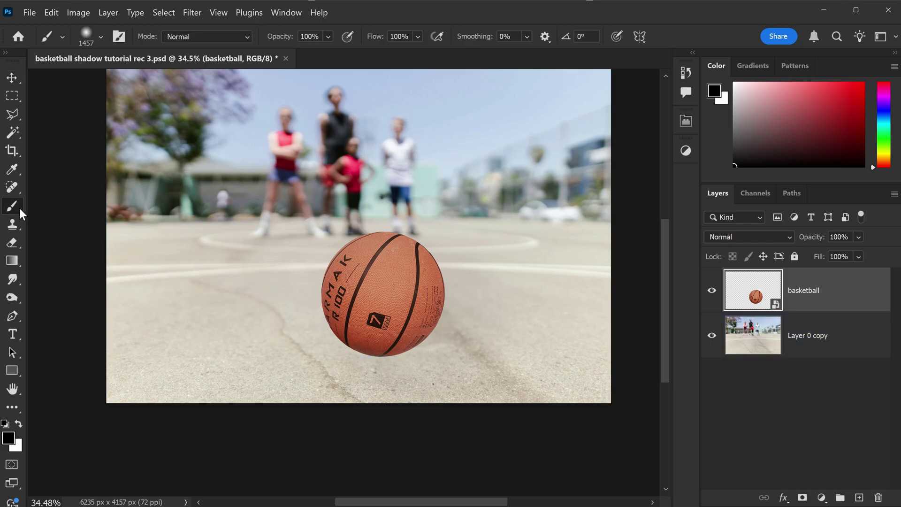
pyautogui.click(820, 338)
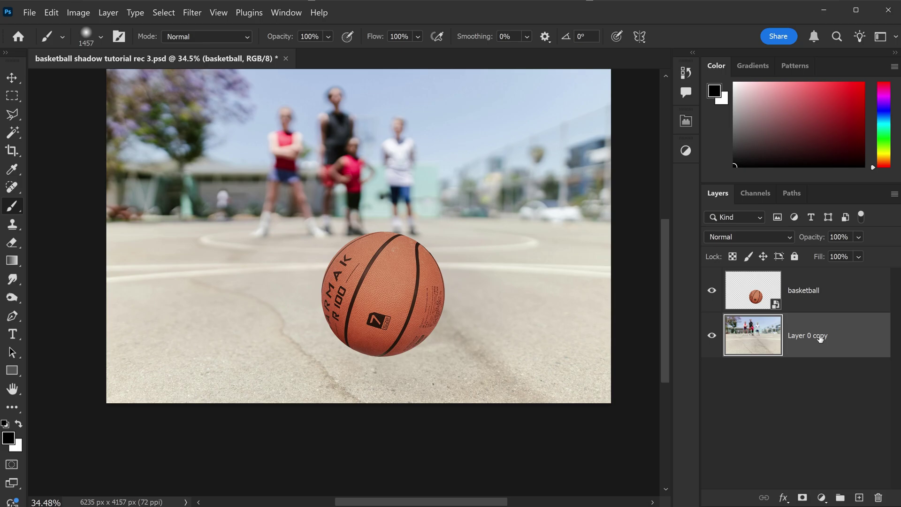
pyautogui.click(859, 497)
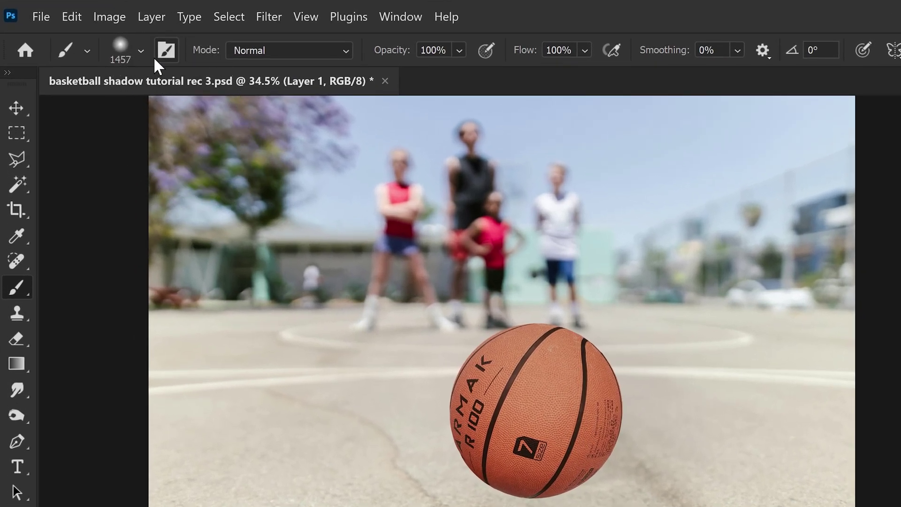
# Step: Set the brush tip to 100% hardness with a flattened, -6° elliptical shape
pyautogui.click(100, 37)
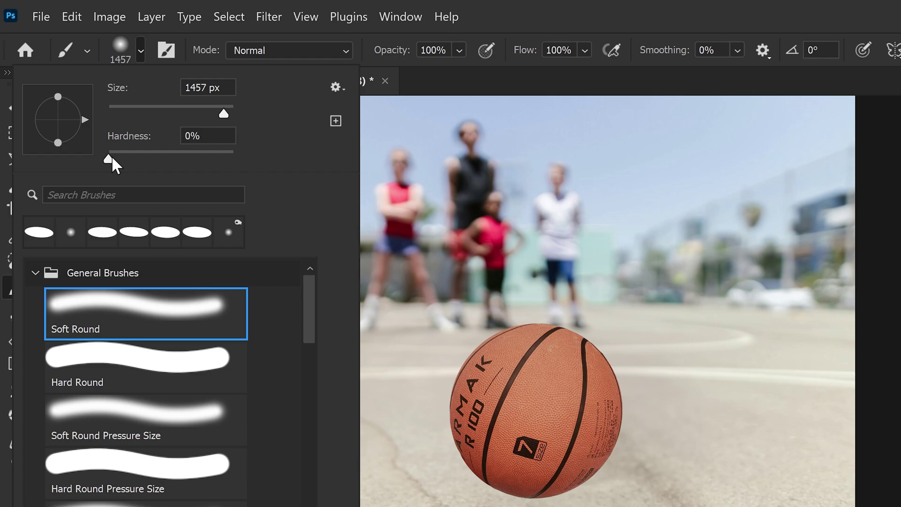
pyautogui.moveTo(111, 157); pyautogui.dragTo(253, 165)
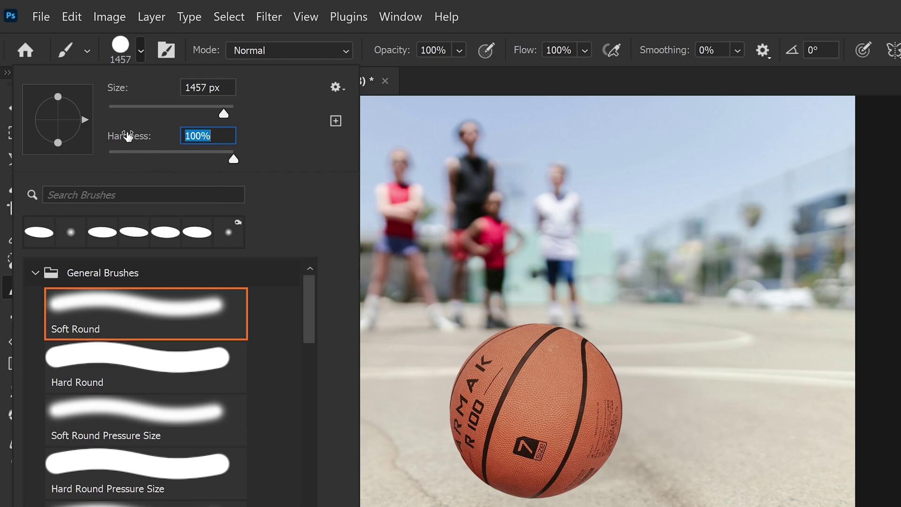
pyautogui.moveTo(59, 97)
pyautogui.mouseDown()
pyautogui.moveTo(56, 111)
pyautogui.moveTo(85, 122)
pyautogui.mouseUp()
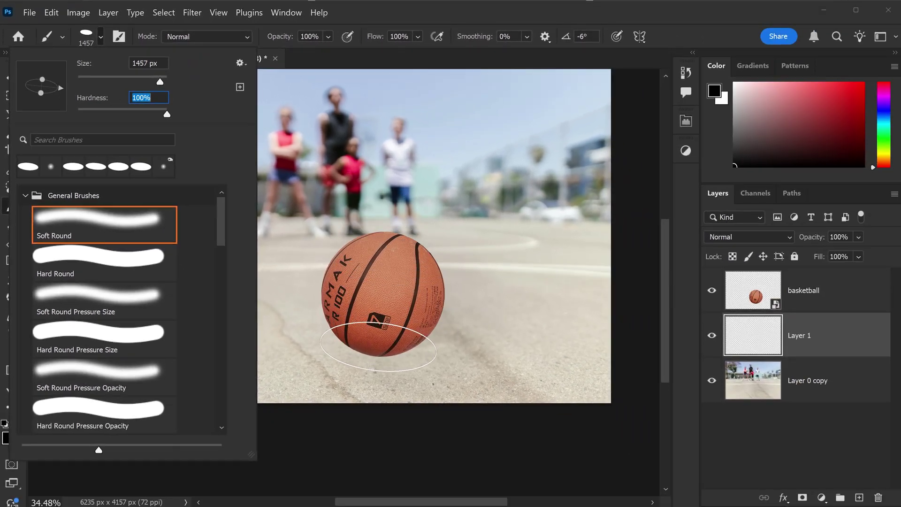
# Step: Stamp a solid black elliptical shadow beneath the basketball on Layer 1
pyautogui.click(765, 332)
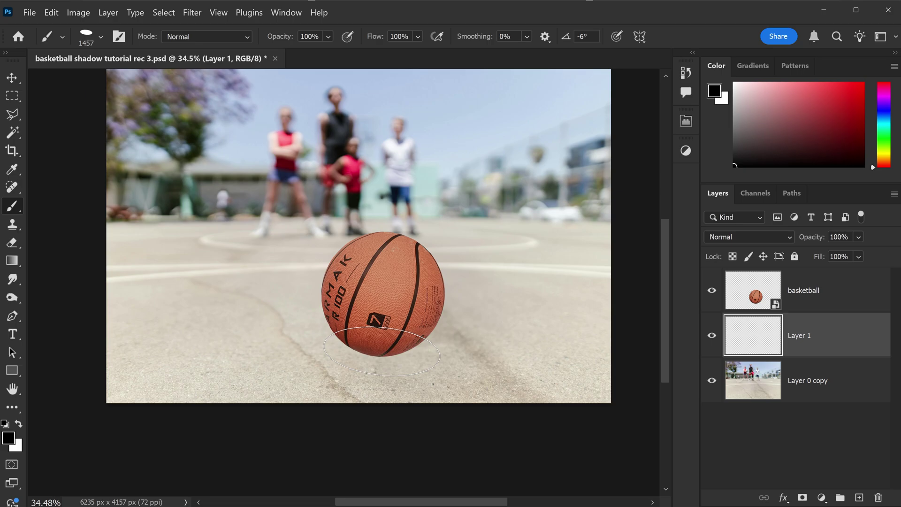
pyautogui.click(382, 351)
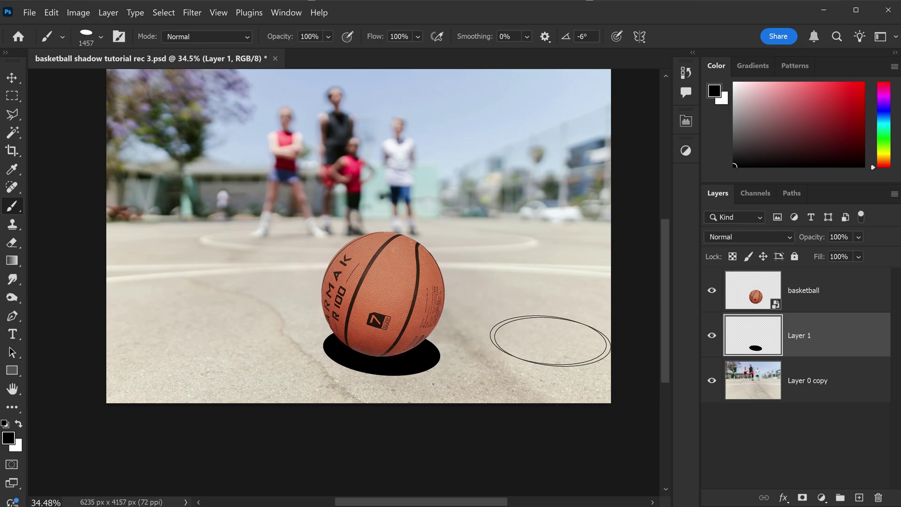
pyautogui.click(13, 78)
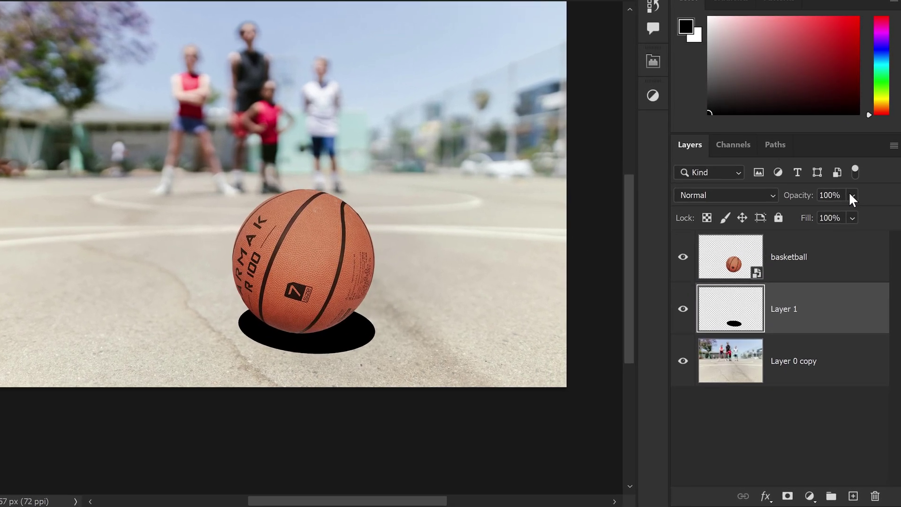
# Step: Set the shadow layer Layer 1 to 87% opacity and Multiply blend mode
pyautogui.click(859, 237)
pyautogui.click(880, 201)
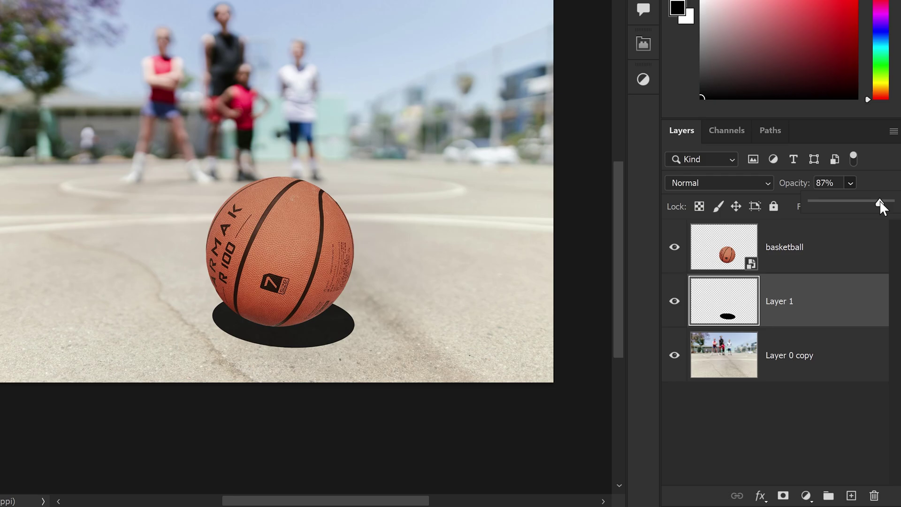
pyautogui.click(691, 181)
pyautogui.click(692, 97)
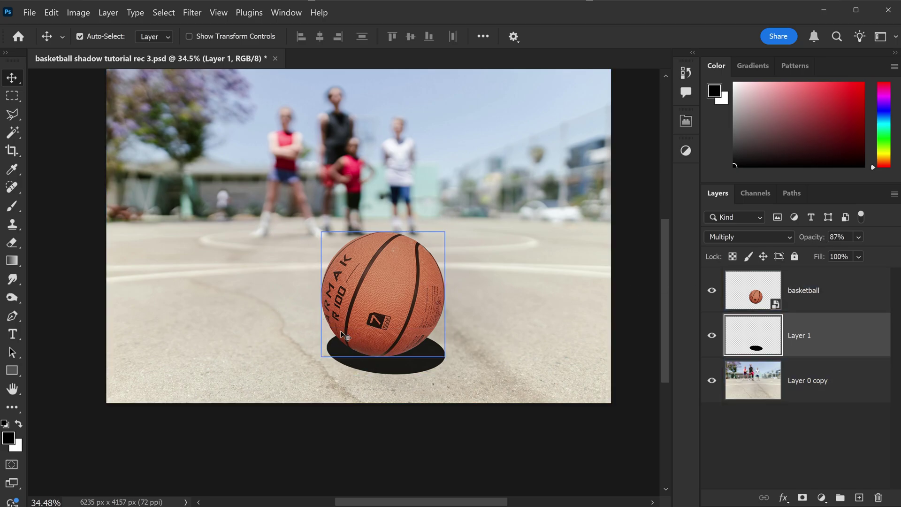
pyautogui.click(420, 355)
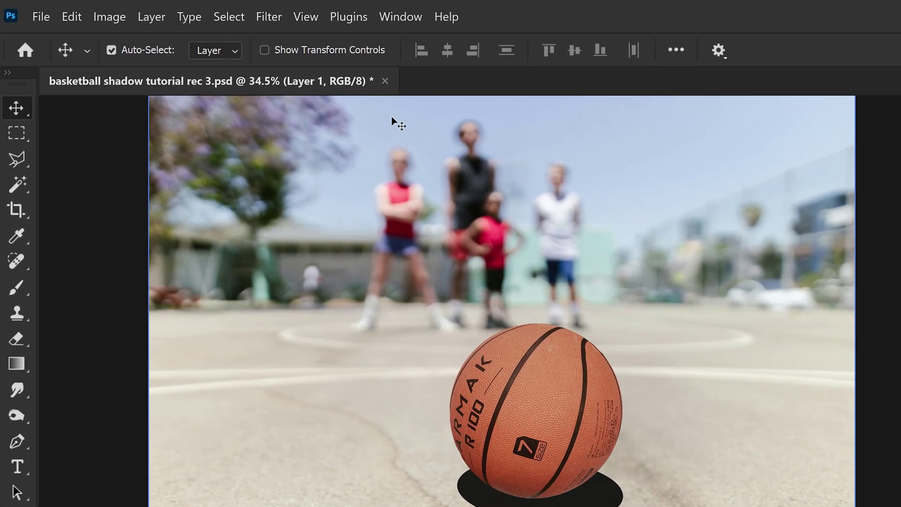
# Step: Apply a Gaussian Blur with a 5.0-pixel radius to the shadow
pyautogui.click(274, 22)
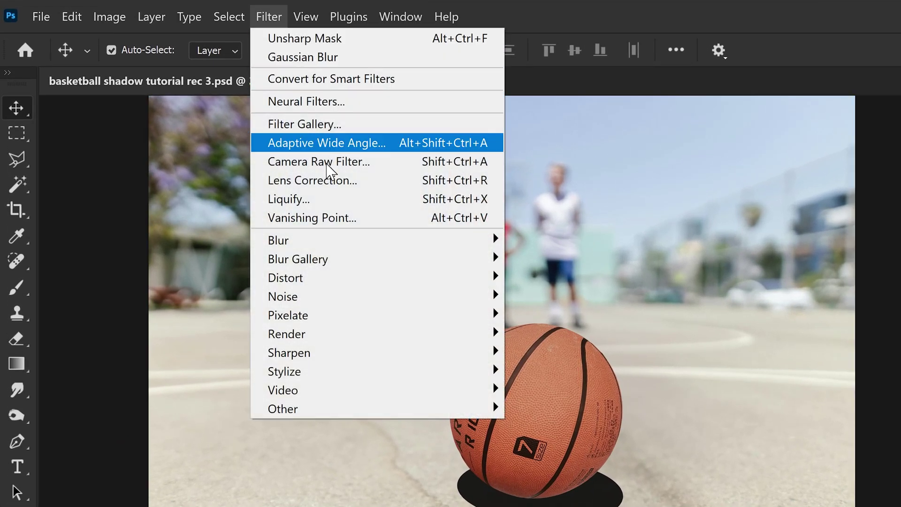
pyautogui.moveTo(375, 247)
pyautogui.click(547, 314)
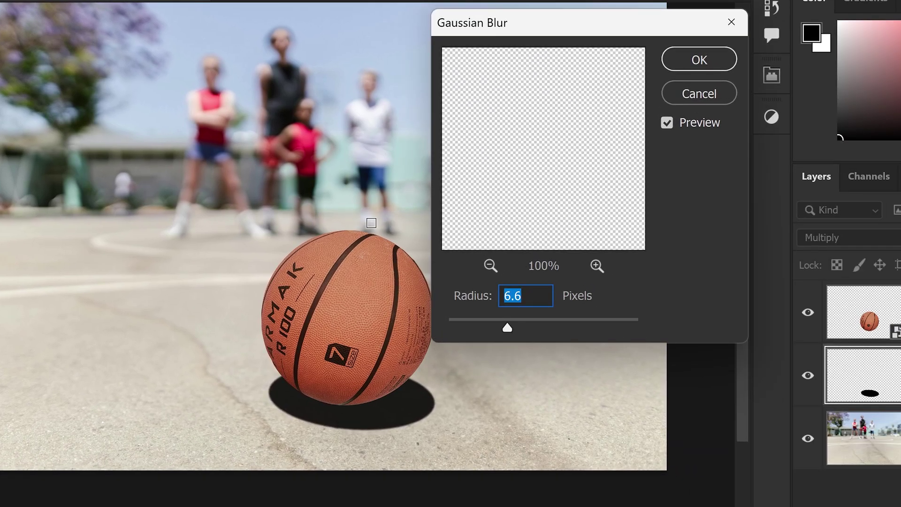
pyautogui.moveTo(475, 331); pyautogui.dragTo(501, 329)
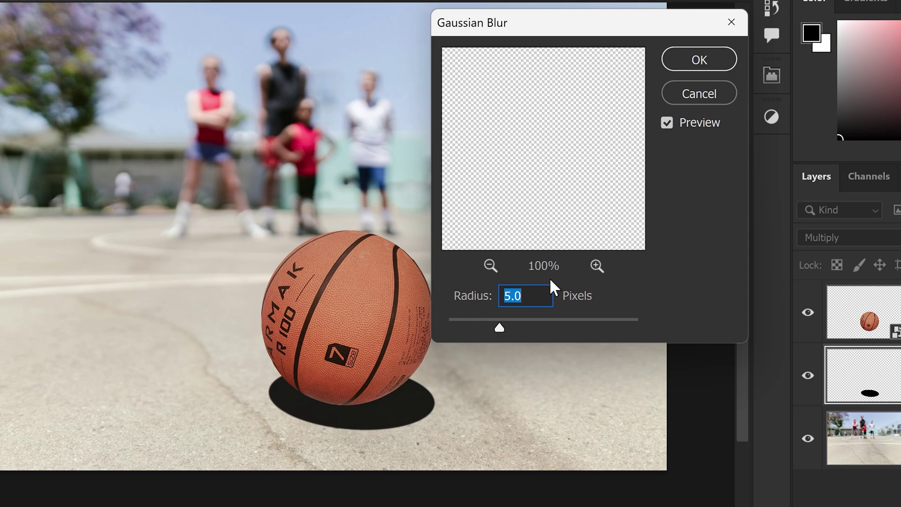
pyautogui.click(699, 59)
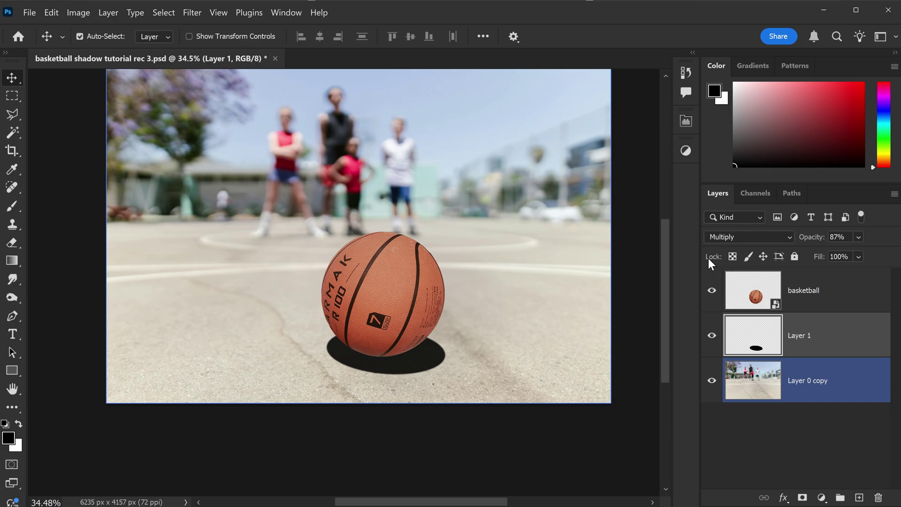
# Step: Add an Exposure adjustment of -1.00 clipped to the basketball layer
pyautogui.click(791, 310)
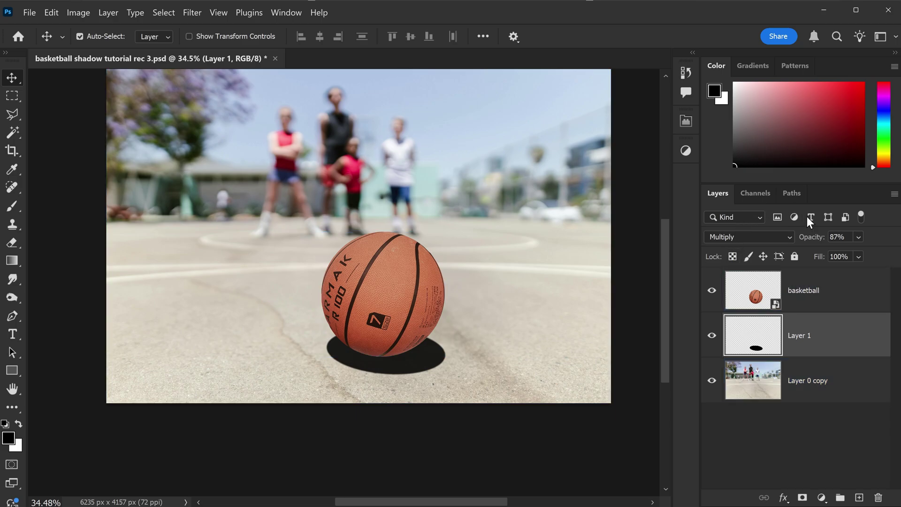
pyautogui.click(806, 291)
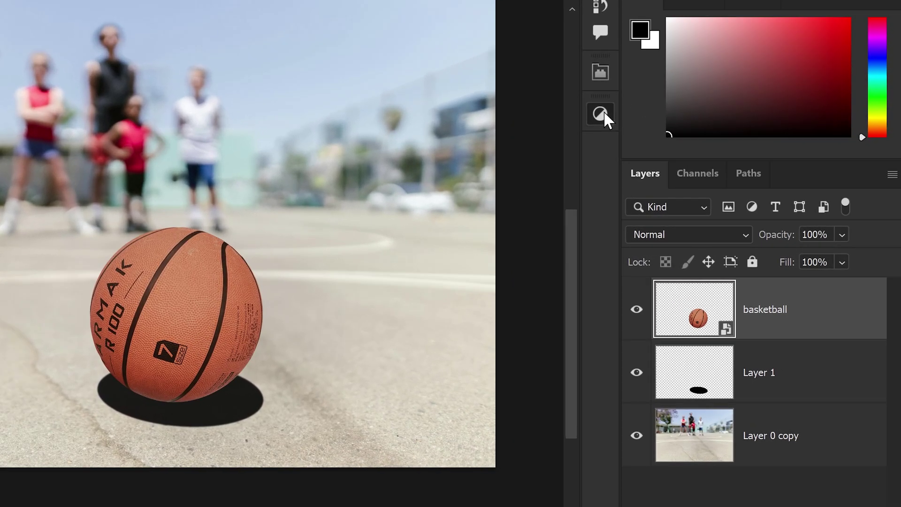
pyautogui.click(685, 150)
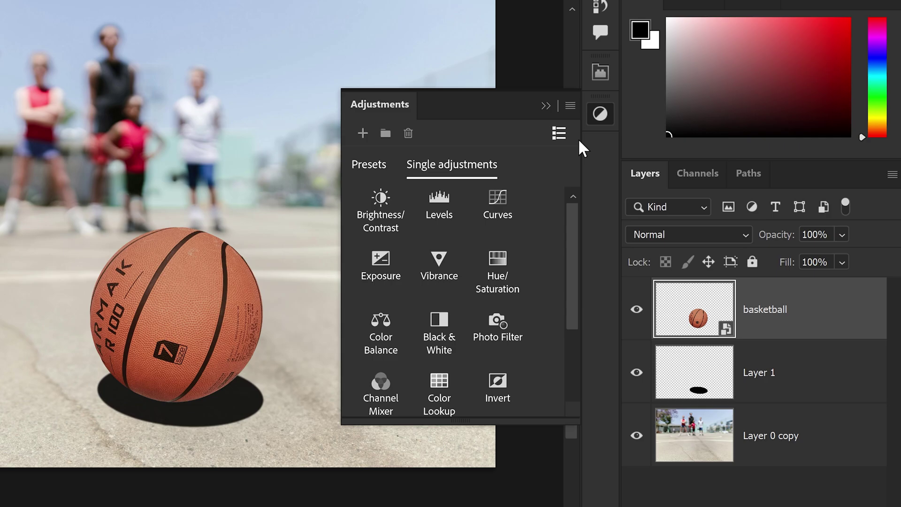
pyautogui.click(386, 272)
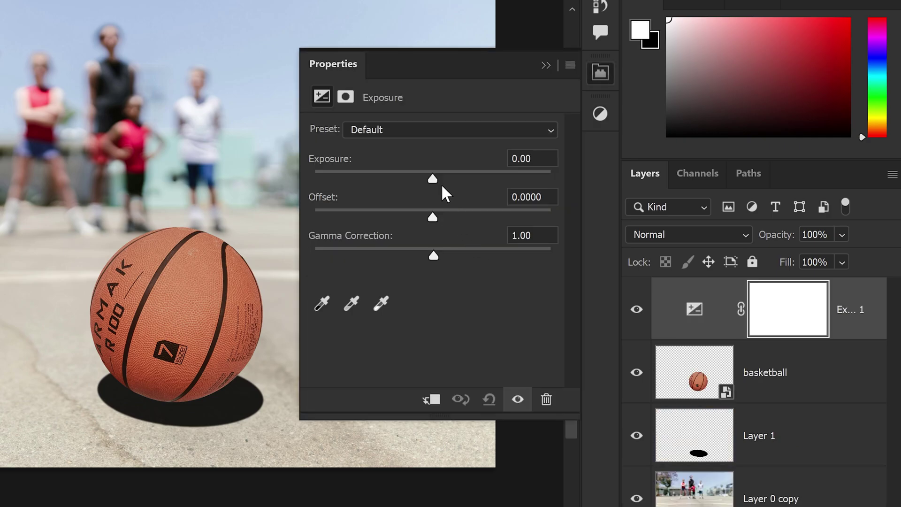
pyautogui.moveTo(433, 181); pyautogui.dragTo(415, 181)
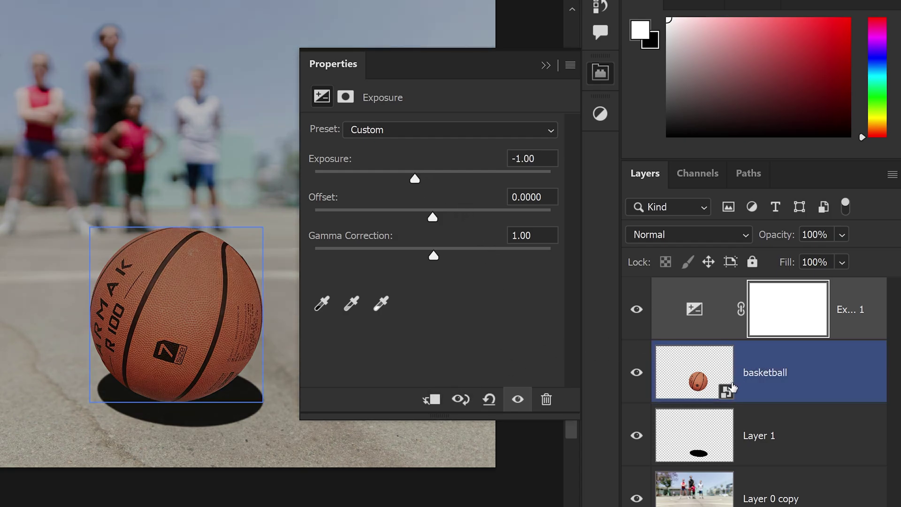
pyautogui.click(433, 400)
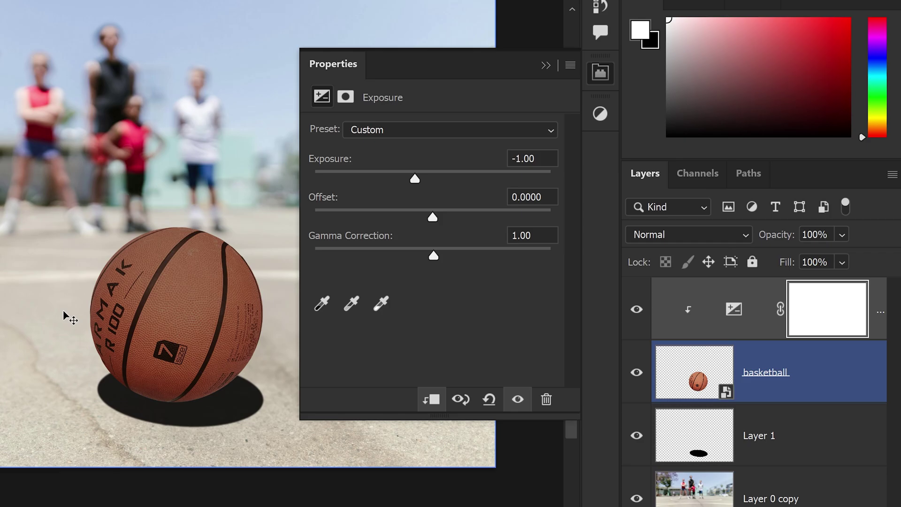
pyautogui.click(545, 66)
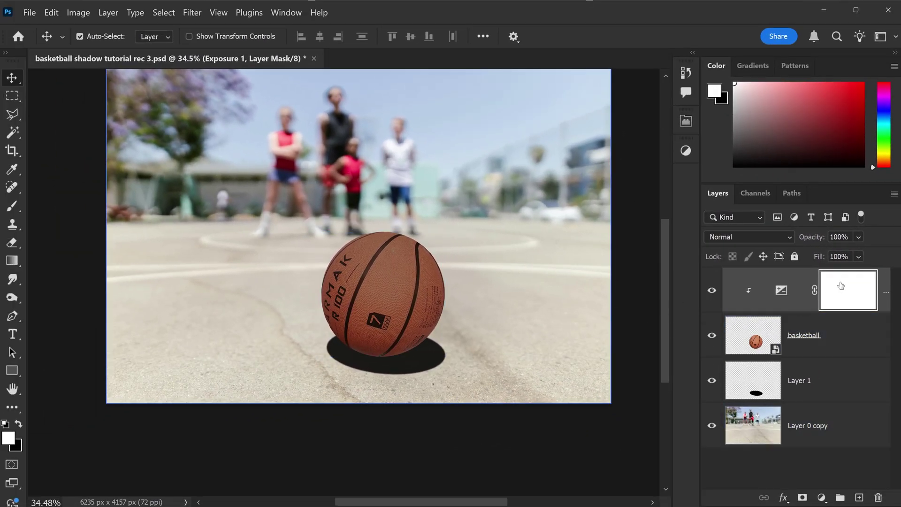
# Step: Invert the Exposure mask to black and choose a 900 px Soft Round brush
pyautogui.hotkey('ctrl', 'i')
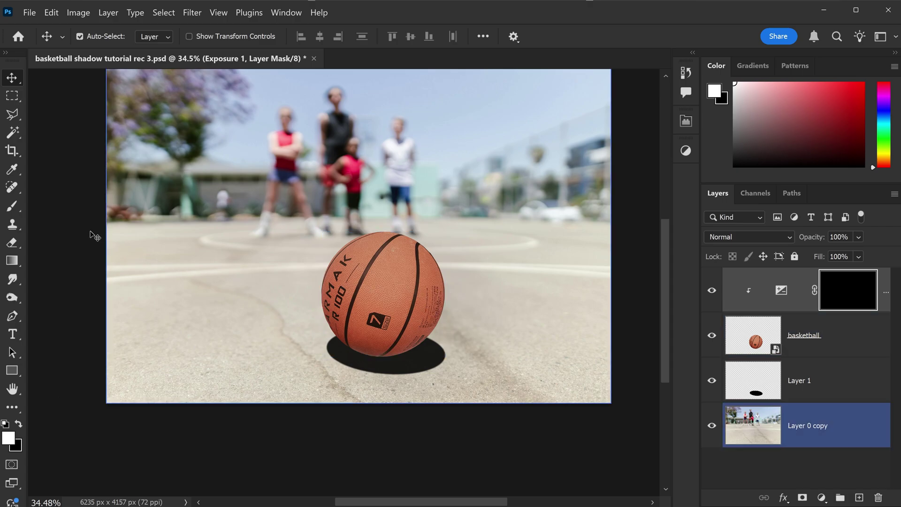
pyautogui.click(13, 209)
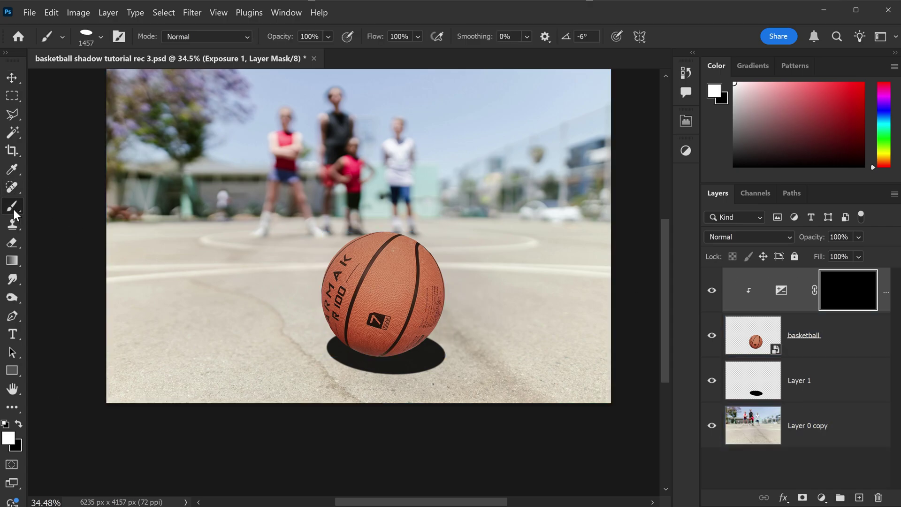
pyautogui.click(100, 37)
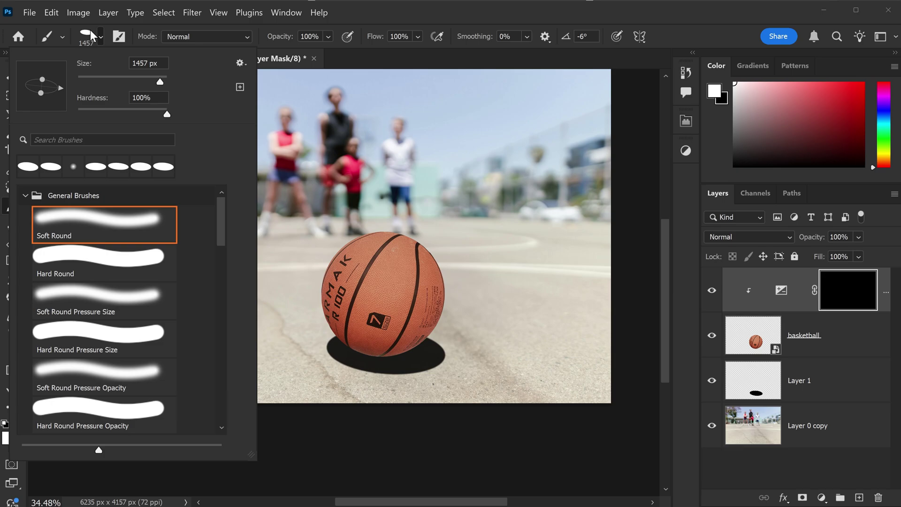
pyautogui.click(104, 224)
pyautogui.write('900')
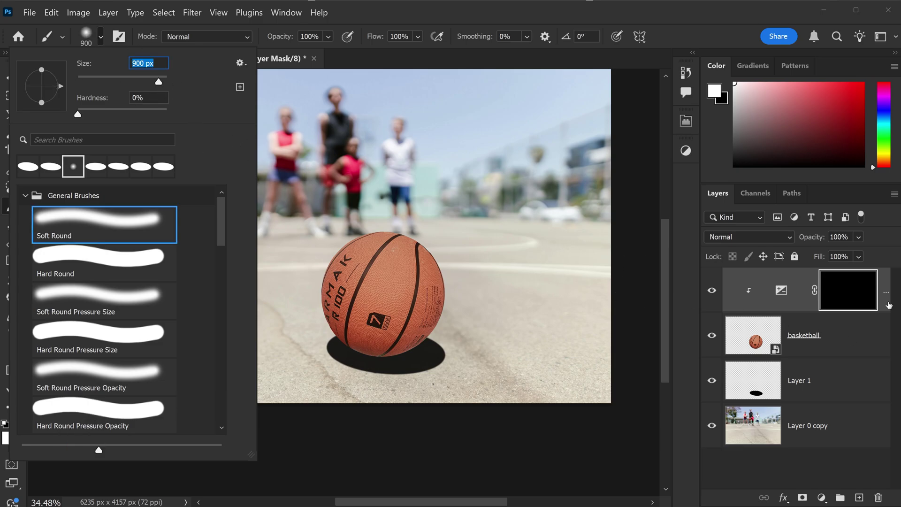
pyautogui.press('Return')
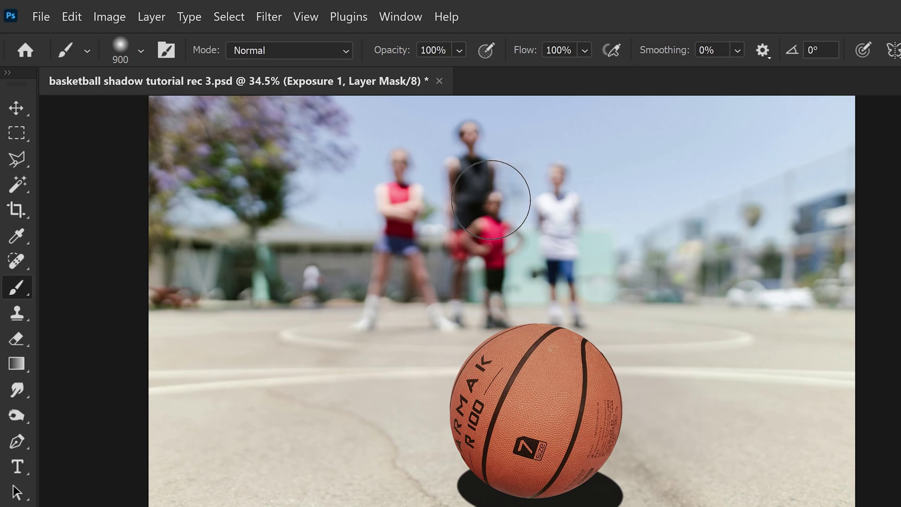
# Step: Set the brush to 30% opacity and 19% flow
pyautogui.click(460, 51)
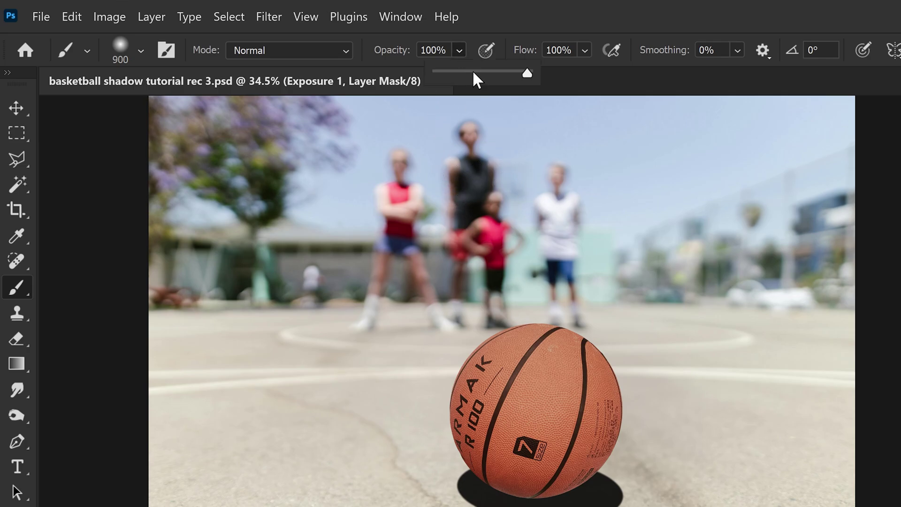
pyautogui.moveTo(473, 71); pyautogui.dragTo(463, 72)
pyautogui.click(585, 50)
pyautogui.moveTo(619, 73); pyautogui.dragTo(579, 73)
pyautogui.click(585, 49)
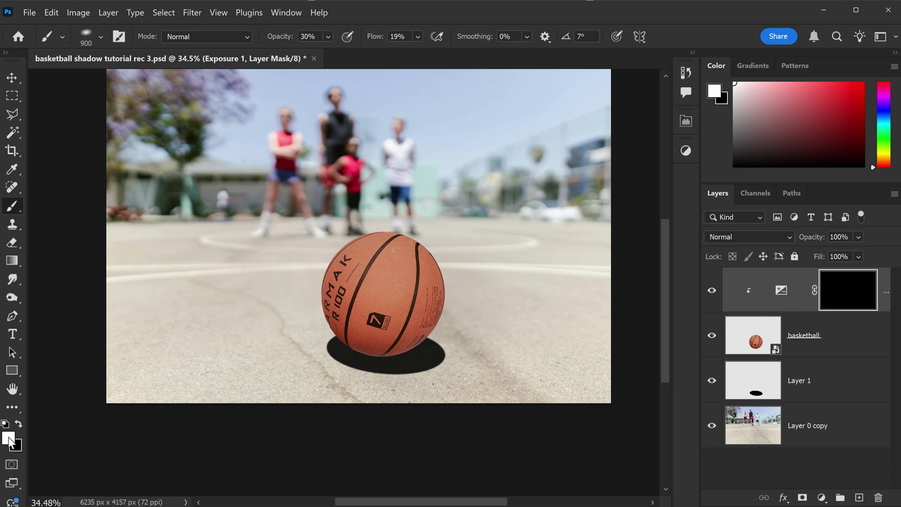
# Step: Paint the darkening back along the ball's lower edge and set the Exposure layer to Multiply
pyautogui.moveTo(329, 316)
pyautogui.mouseDown()
pyautogui.moveTo(350, 336)
pyautogui.moveTo(399, 348)
pyautogui.moveTo(448, 310)
pyautogui.moveTo(408, 346)
pyautogui.moveTo(350, 340)
pyautogui.moveTo(449, 306)
pyautogui.moveTo(362, 345)
pyautogui.moveTo(386, 345)
pyautogui.moveTo(441, 329)
pyautogui.moveTo(346, 330)
pyautogui.moveTo(450, 304)
pyautogui.mouseUp()
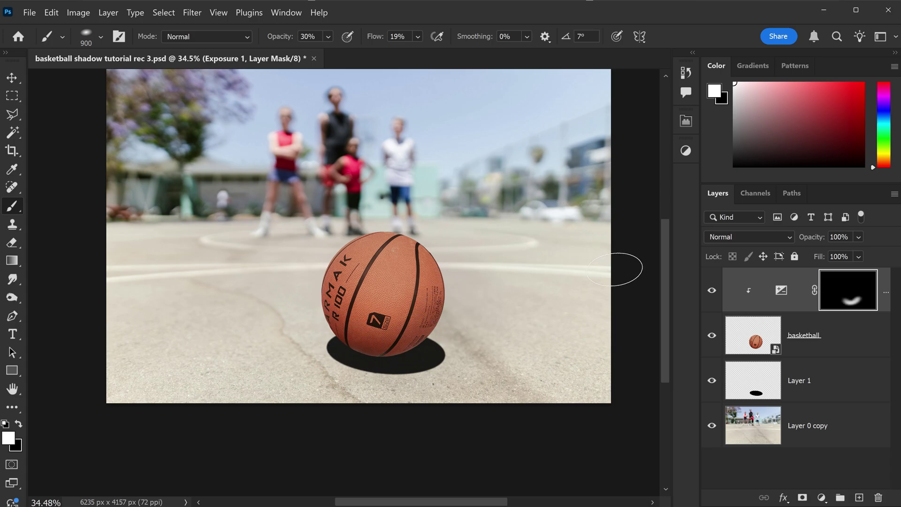
pyautogui.click(726, 240)
pyautogui.click(719, 167)
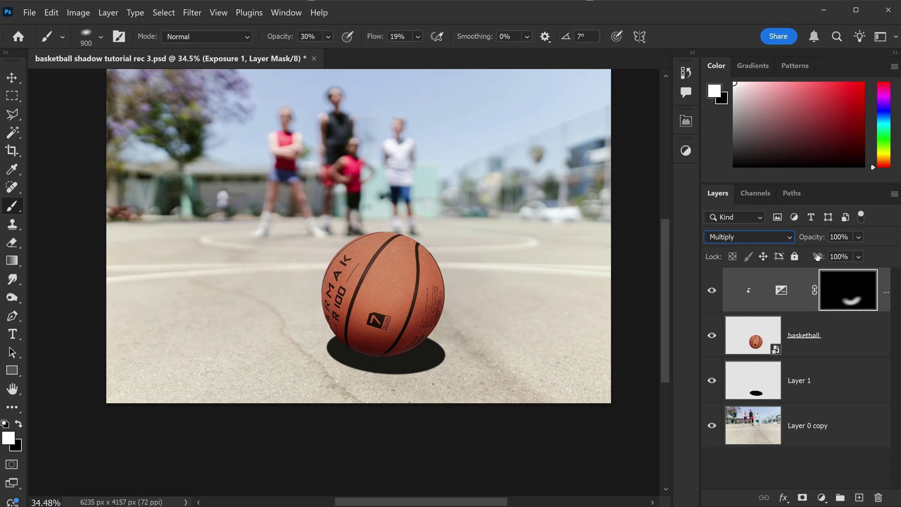
pyautogui.click(712, 290)
pyautogui.press(']')
pyautogui.press(']')
pyautogui.press(']')
pyautogui.press(']')
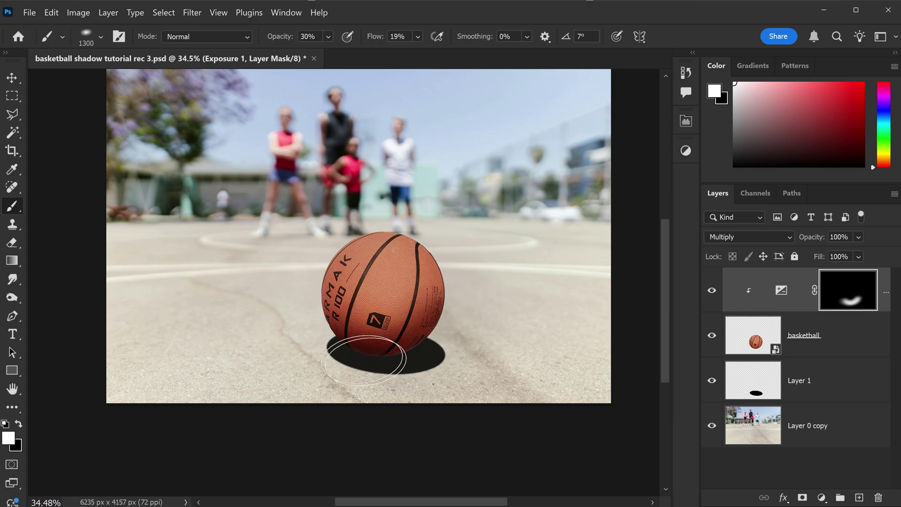
# Step: Create a black (#000000) Color Fill 1 layer masked to the ball's round outline above Layer 1
pyautogui.press('v')
pyautogui.click(814, 347)
pyautogui.click(799, 381)
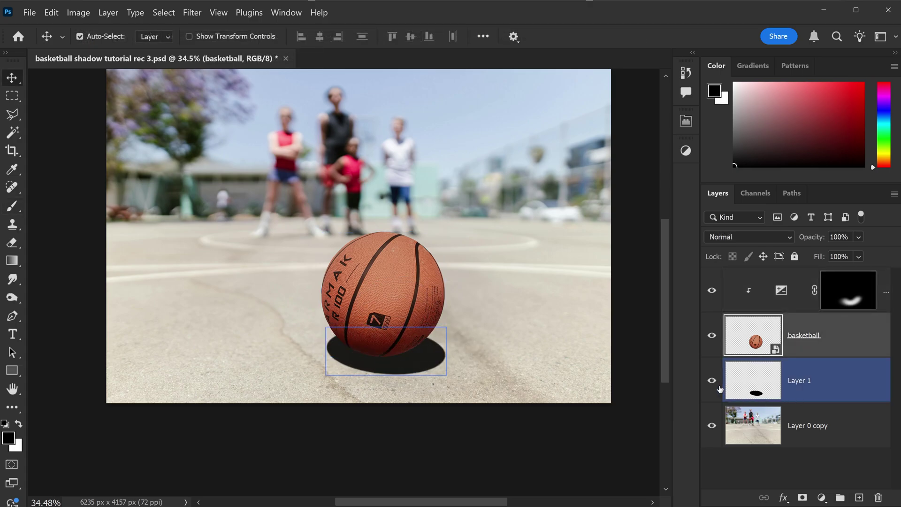
pyautogui.keyDown('ctrl'); pyautogui.click(720, 389); pyautogui.keyUp('ctrl')
pyautogui.keyDown('ctrl'); pyautogui.click(754, 341); pyautogui.keyUp('ctrl')
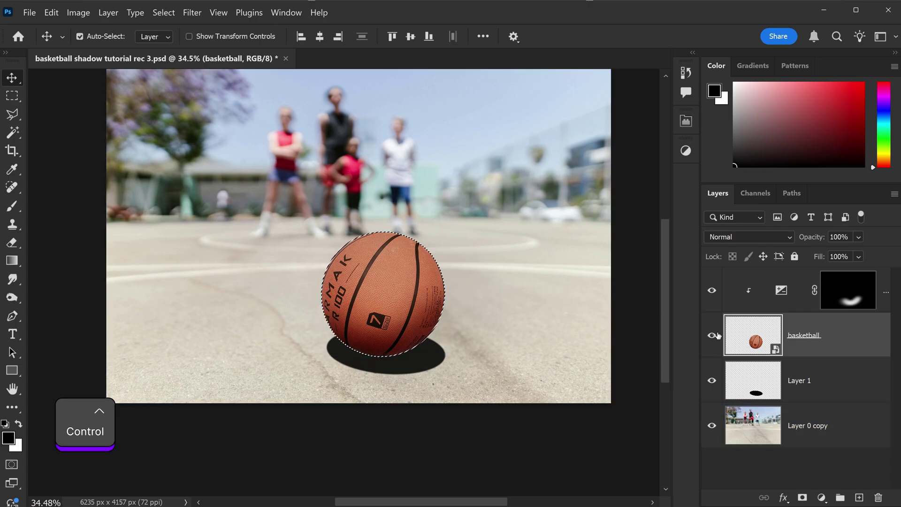
pyautogui.click(798, 381)
pyautogui.click(822, 498)
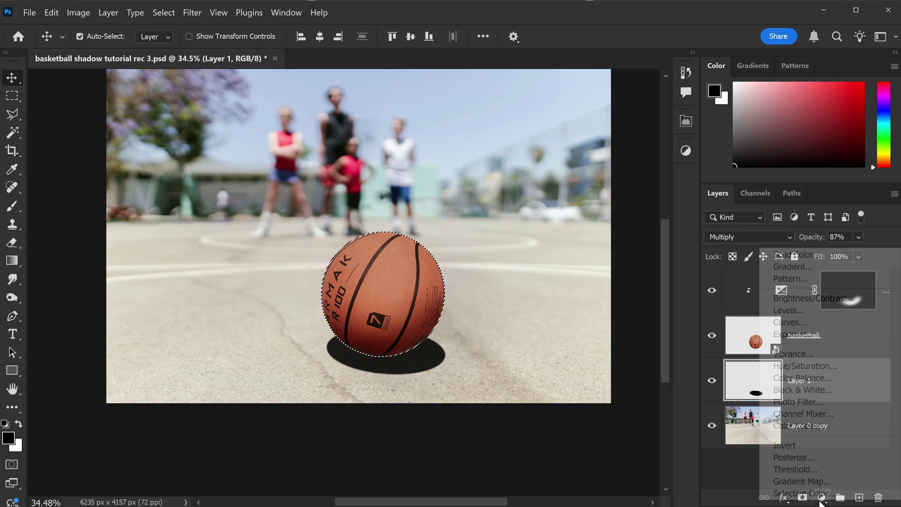
pyautogui.click(781, 253)
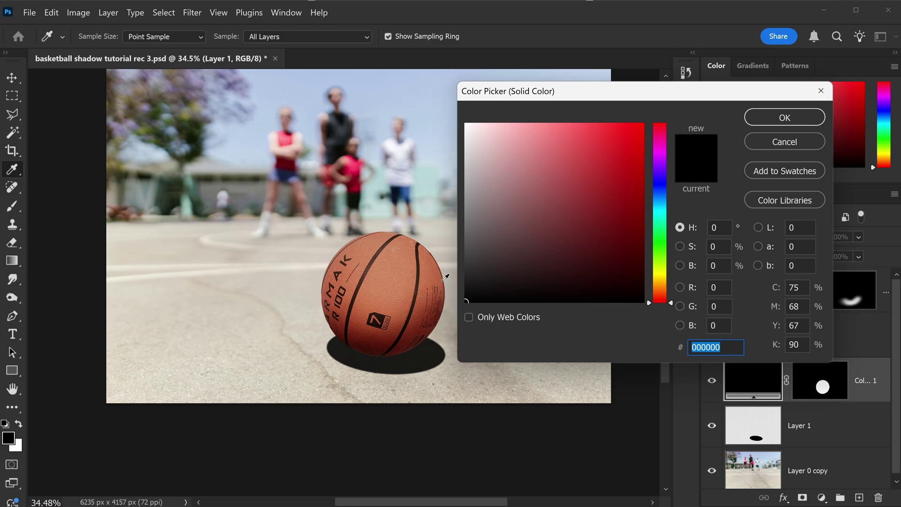
pyautogui.click(768, 114)
# Step: Zoom in around the ball and nudge the layer content slightly down with Shift+Down
pyautogui.press('v')
pyautogui.keyDown('alt'); pyautogui.scroll(8, 416, 346); pyautogui.keyUp('alt')
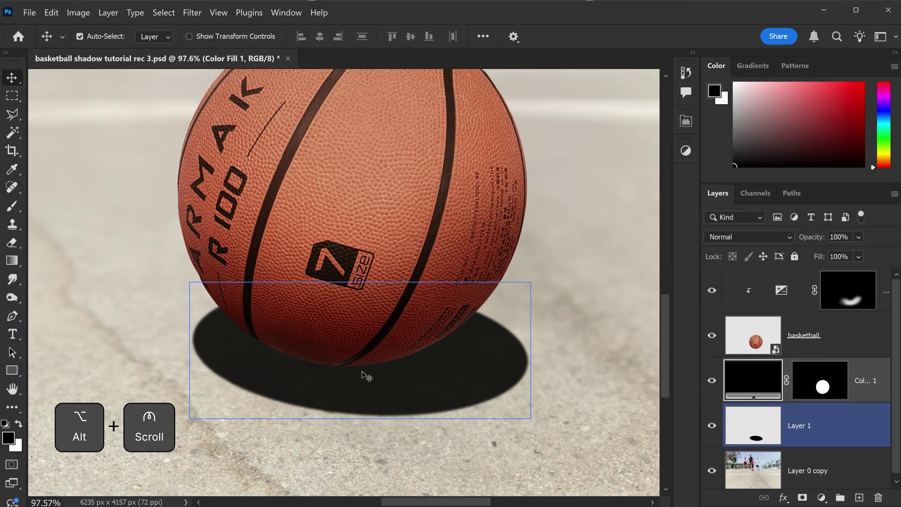
pyautogui.click(385, 352)
pyautogui.press('shift')
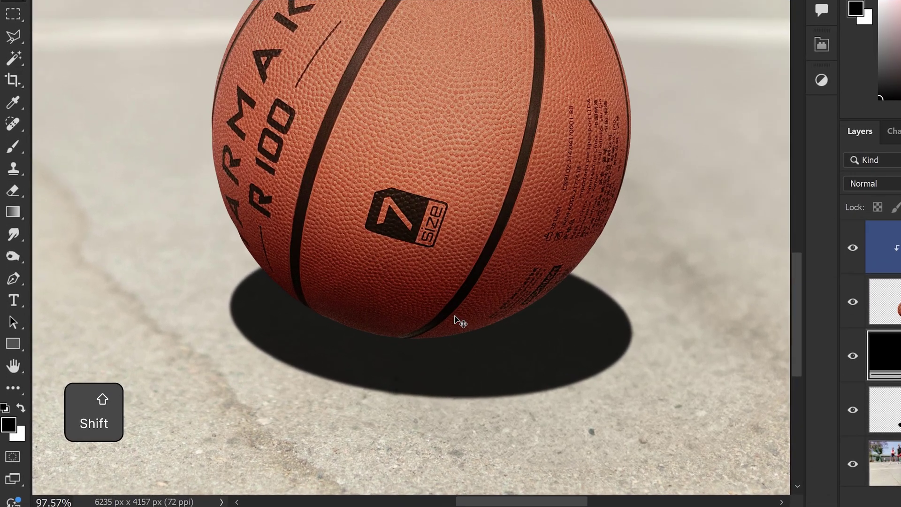
pyautogui.hotkey('shift', 'Down')
pyautogui.hotkey('shift', 'Down')
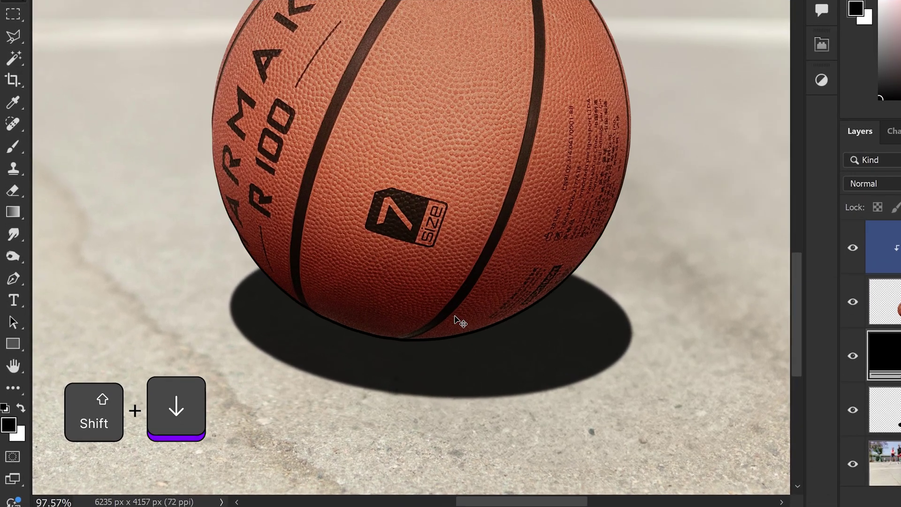
pyautogui.click(493, 358)
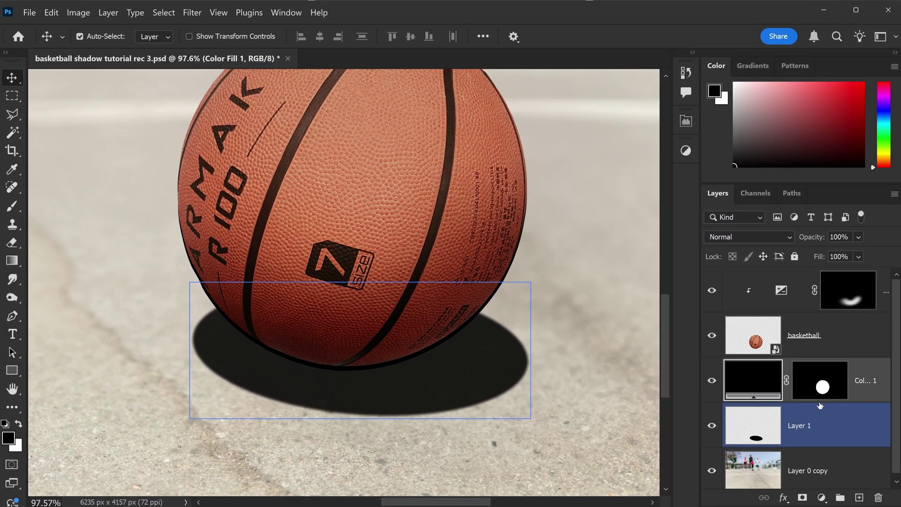
pyautogui.click(890, 383)
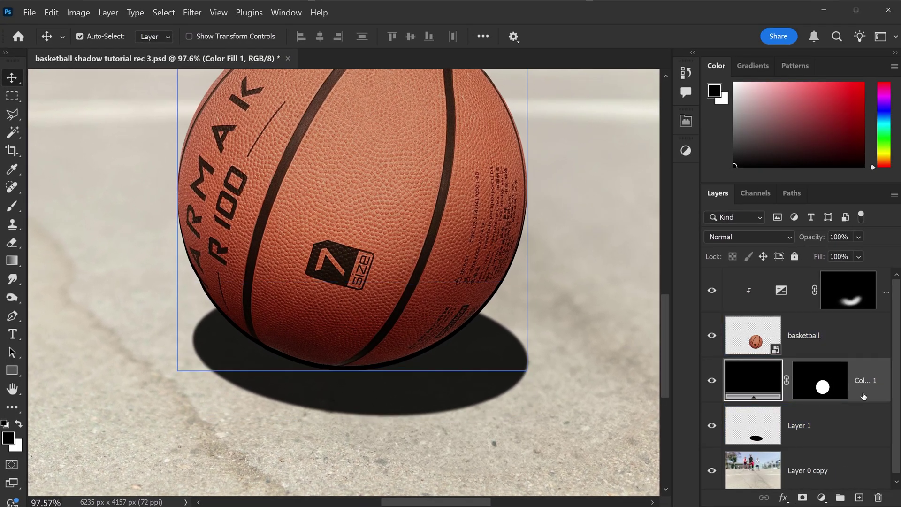
# Step: Convert Color Fill 1 to a smart object and give it an inverted black layer mask
pyautogui.rightClick(862, 394)
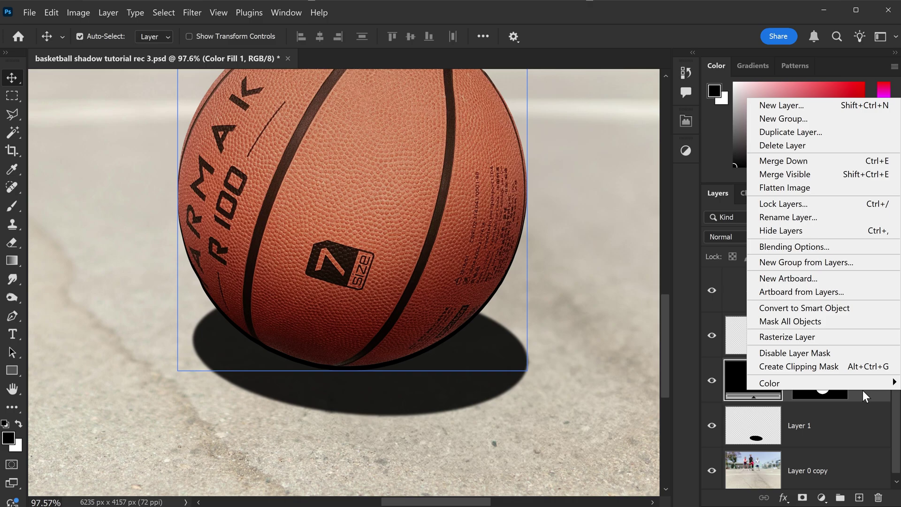
pyautogui.click(805, 308)
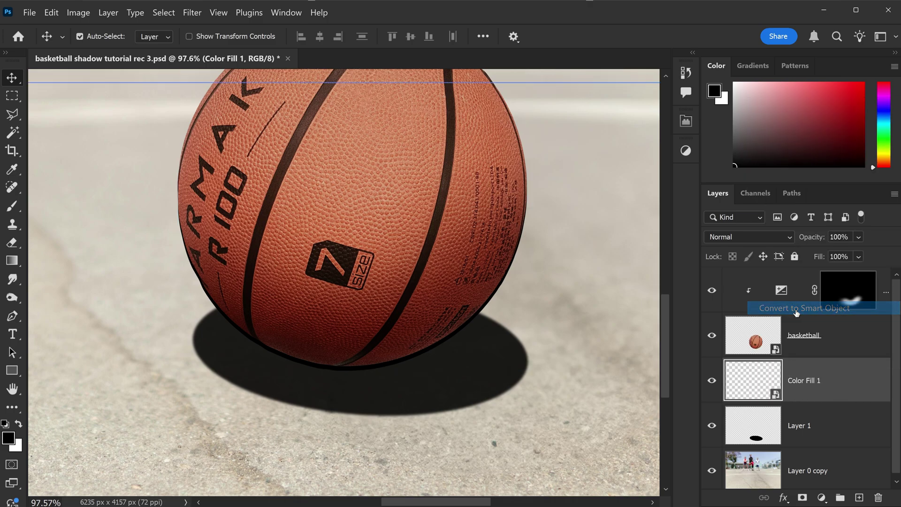
pyautogui.moveTo(771, 374); pyautogui.dragTo(806, 501)
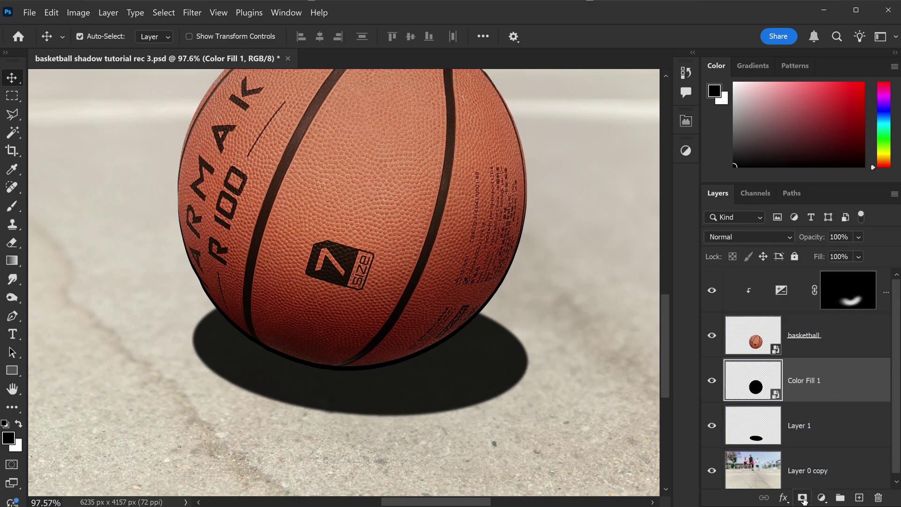
pyautogui.click(803, 499)
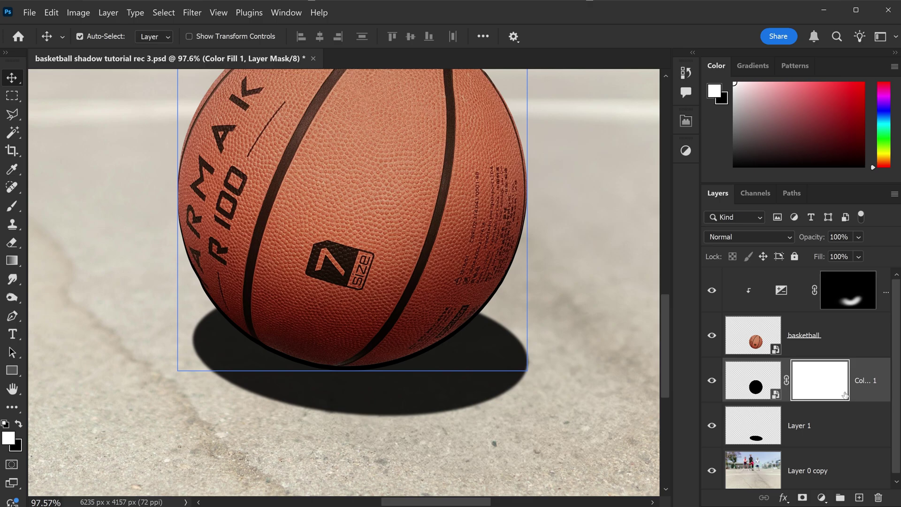
pyautogui.hotkey('ctrl', 'i')
# Step: Ready a 500 px soft brush to paint the contact shadow beneath the ball
pyautogui.click(282, 324)
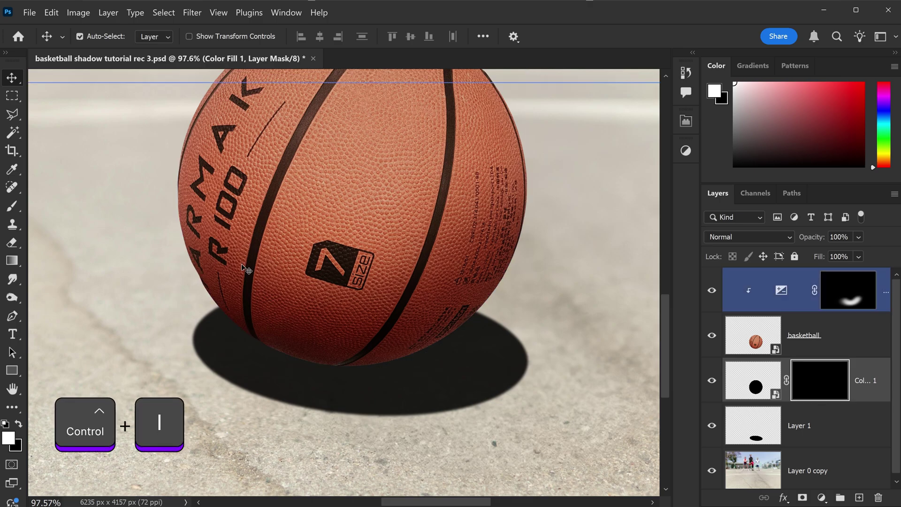
pyautogui.click(12, 207)
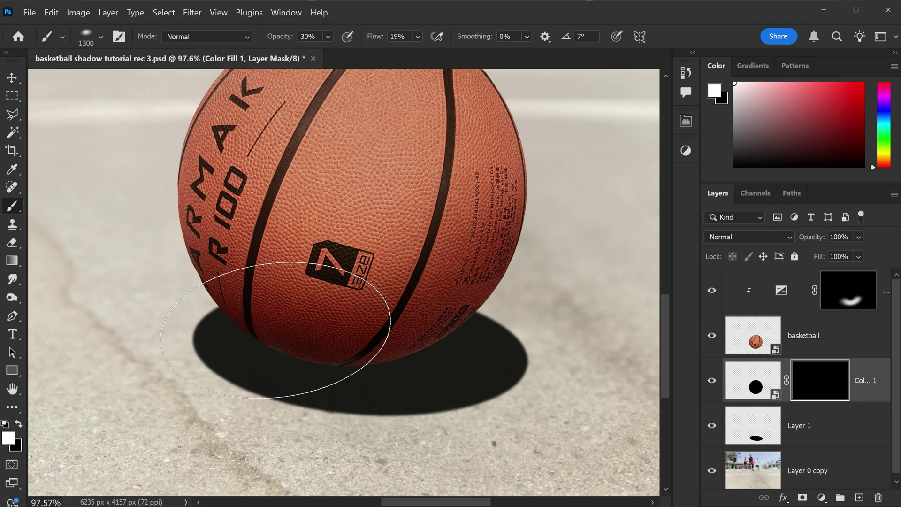
pyautogui.press('[')
pyautogui.press('[')
pyautogui.press('[')
pyautogui.press('[')
pyautogui.press('[')
pyautogui.press('[')
pyautogui.press('[')
pyautogui.press('[')
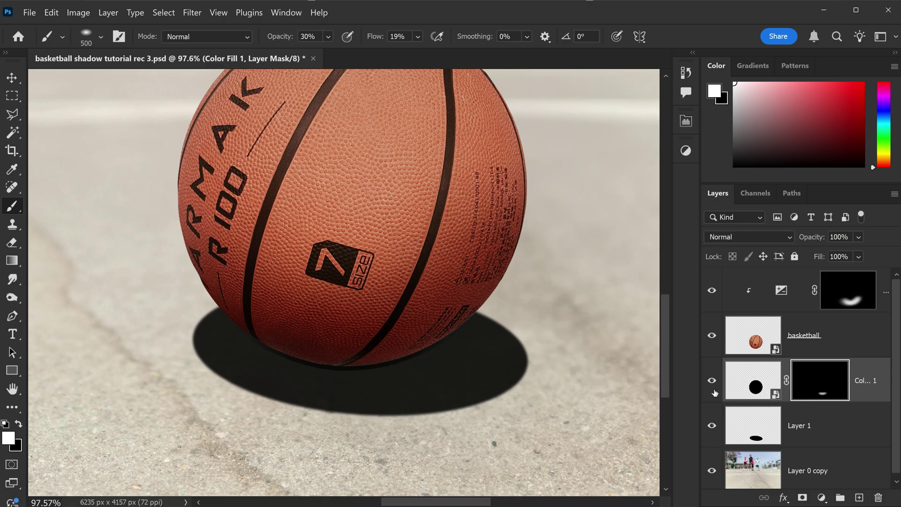
# Step: Apply a 6.6 px Gaussian Blur smart filter to the Color Fill 1 shadow layer
pyautogui.click(760, 376)
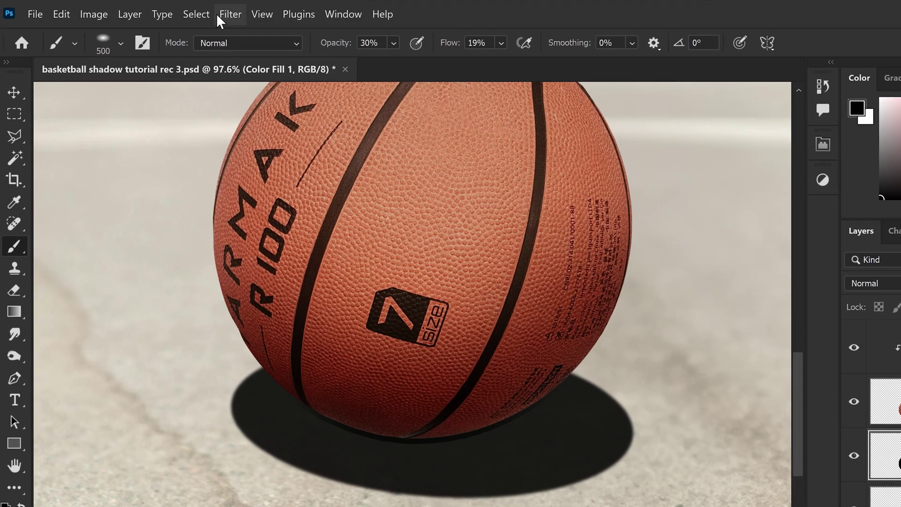
pyautogui.click(186, 13)
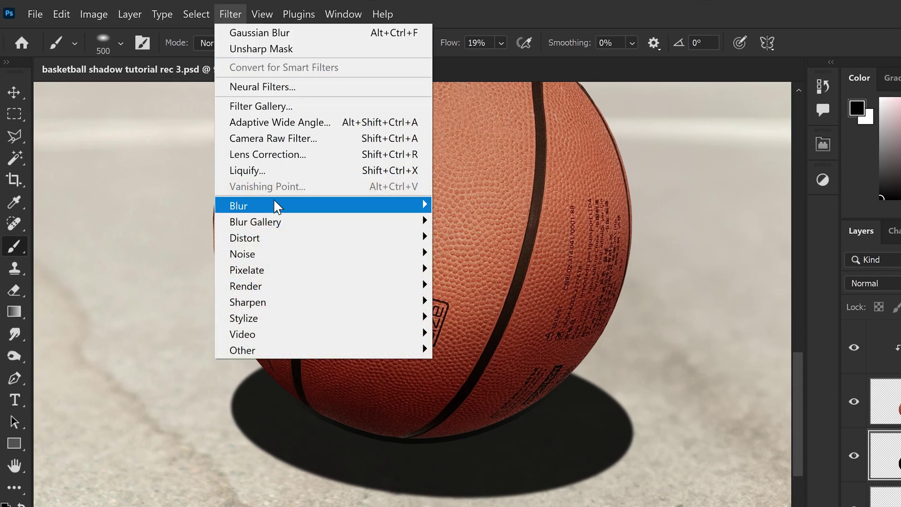
pyautogui.moveTo(275, 205)
pyautogui.click(505, 276)
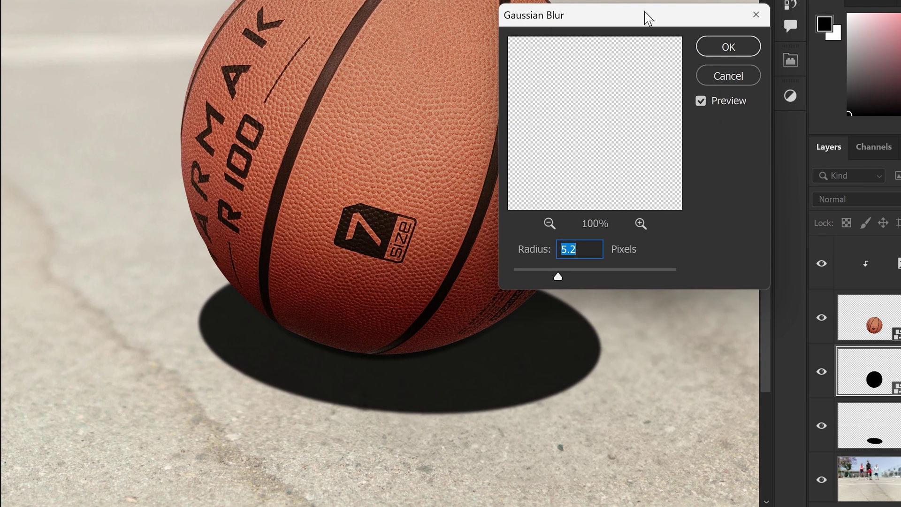
pyautogui.moveTo(647, 19); pyautogui.dragTo(729, 24)
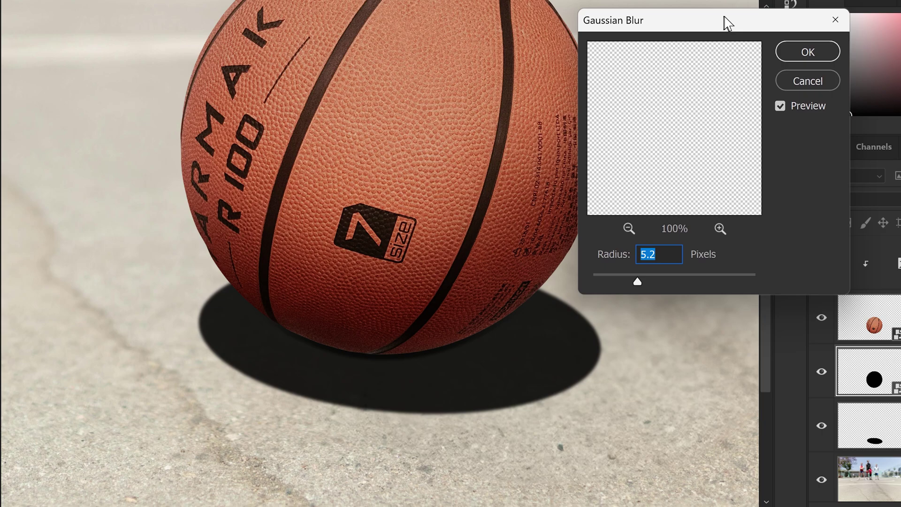
pyautogui.moveTo(640, 283); pyautogui.dragTo(646, 280)
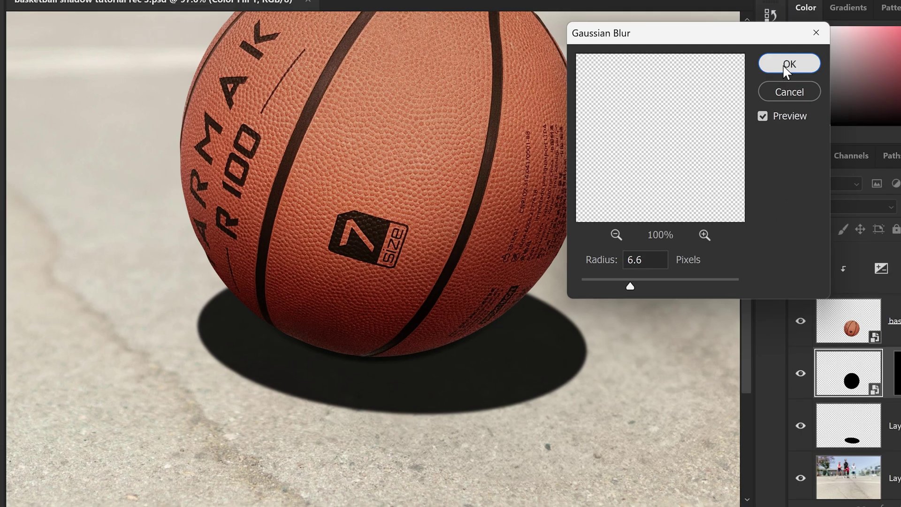
pyautogui.click(805, 53)
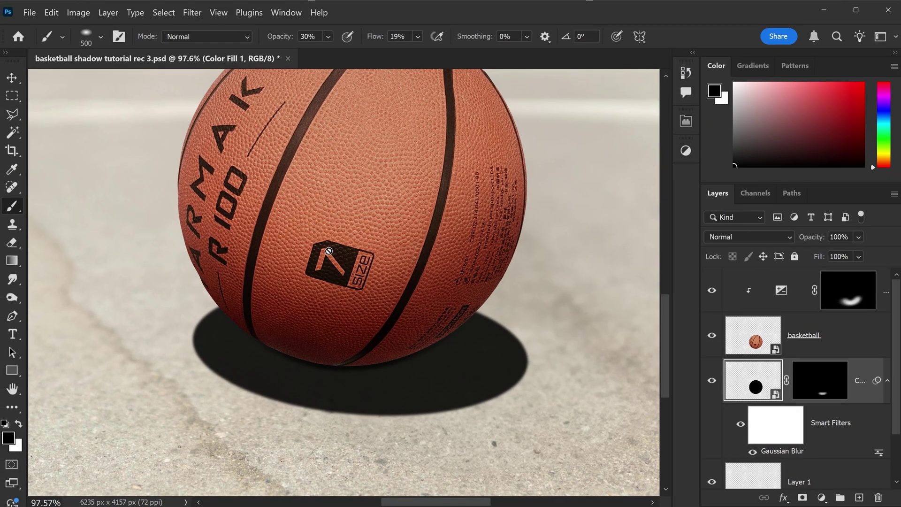
pyautogui.keyDown('alt'); pyautogui.scroll(-2, 384, 330); pyautogui.keyUp('alt')
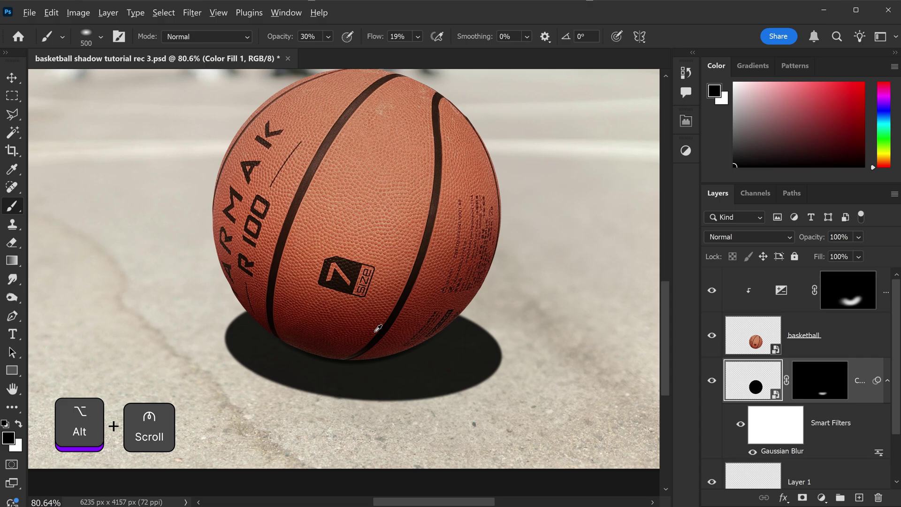
pyautogui.scroll(-1, 379, 329)
pyautogui.scroll(-2, 342, 362)
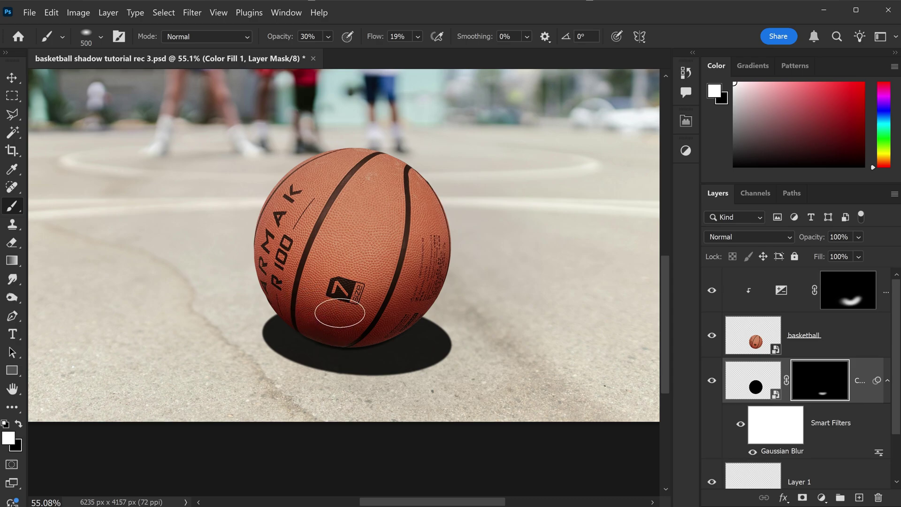
# Step: Add Layer 2 above the basketball and paint soft dark shading along the ball's bottom
pyautogui.click(851, 345)
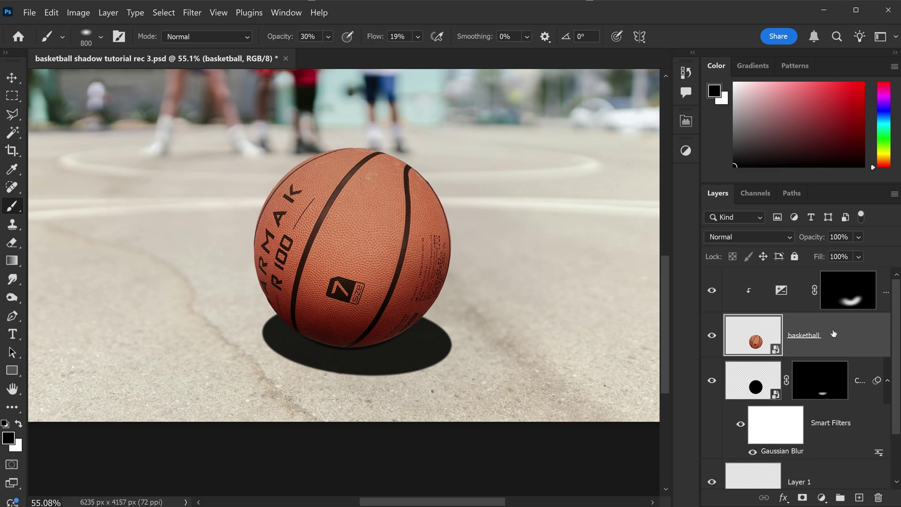
pyautogui.click(861, 499)
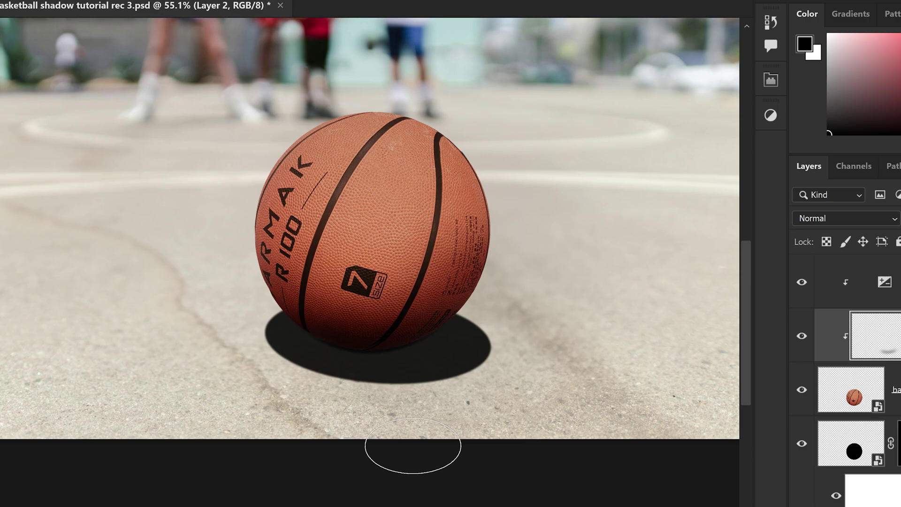
pyautogui.press('[')
pyautogui.press('[')
pyautogui.press('[')
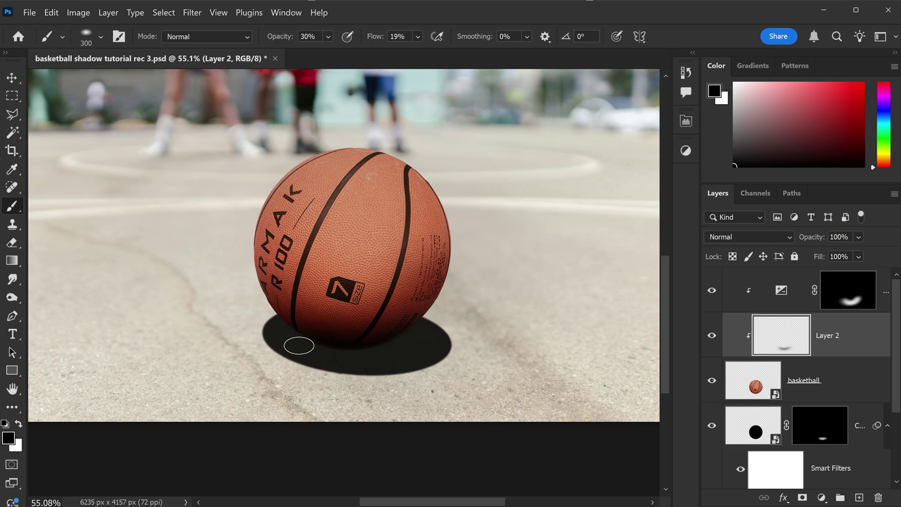
pyautogui.press(']')
pyautogui.press(']')
pyautogui.press(']')
pyautogui.press(']')
pyautogui.press(']')
pyautogui.press(']')
pyautogui.press(']')
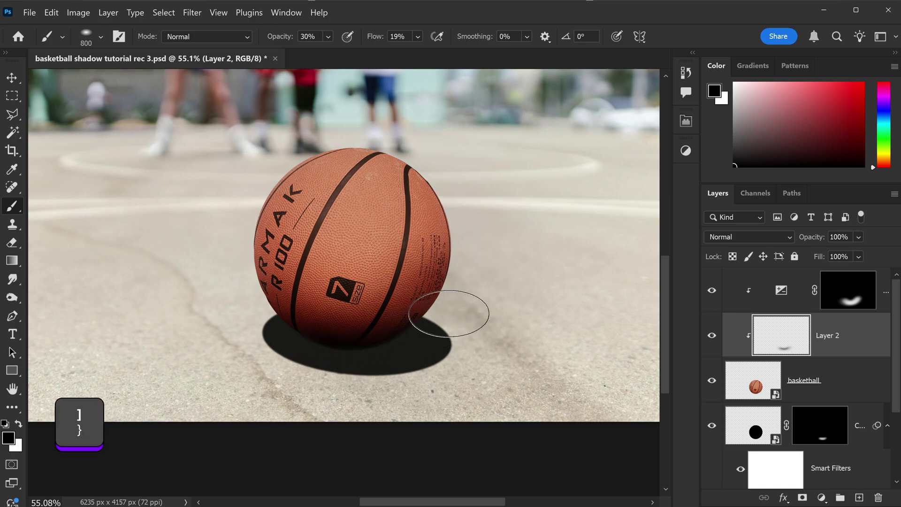
pyautogui.press(']')
pyautogui.press(']')
pyautogui.press(']')
pyautogui.press(']')
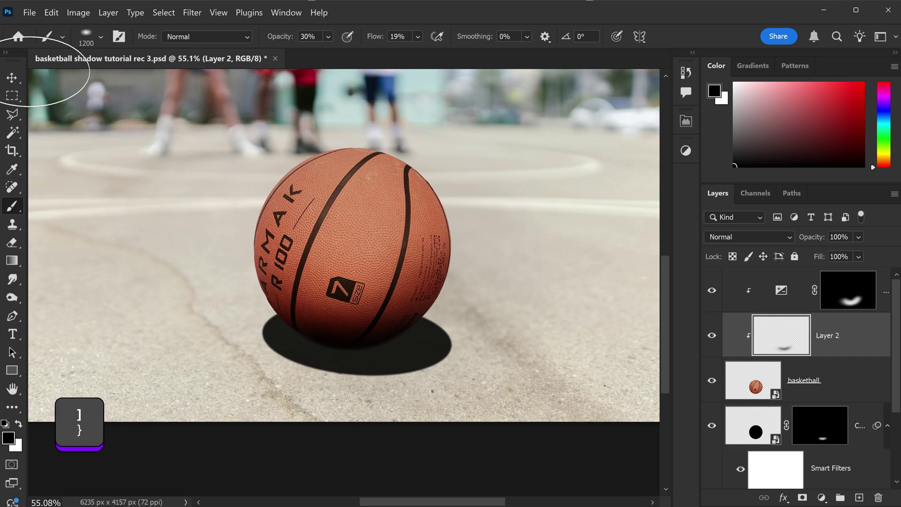
pyautogui.click(11, 77)
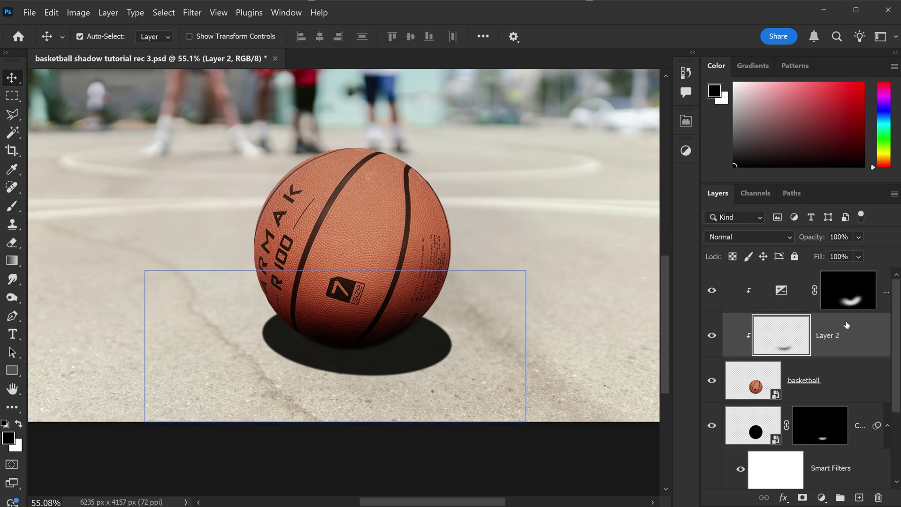
# Step: Set Layer 2's shading blend mode to Multiply
pyautogui.click(715, 235)
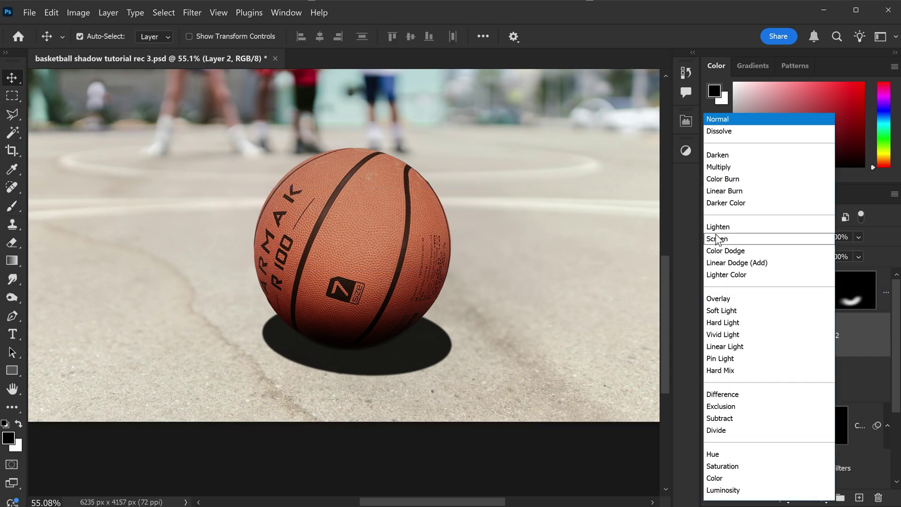
pyautogui.click(714, 168)
pyautogui.click(803, 295)
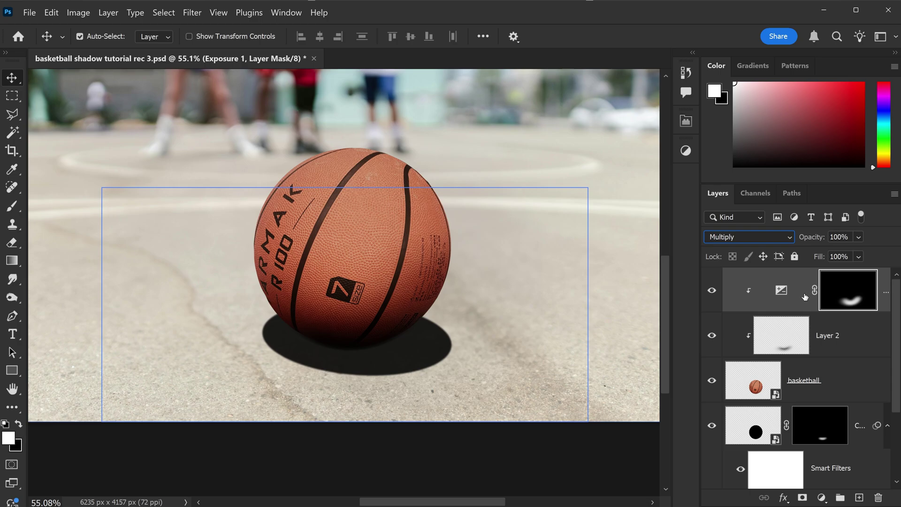
pyautogui.click(813, 338)
pyautogui.click(847, 418)
pyautogui.keyDown('ctrl'); pyautogui.click(751, 372); pyautogui.keyUp('ctrl')
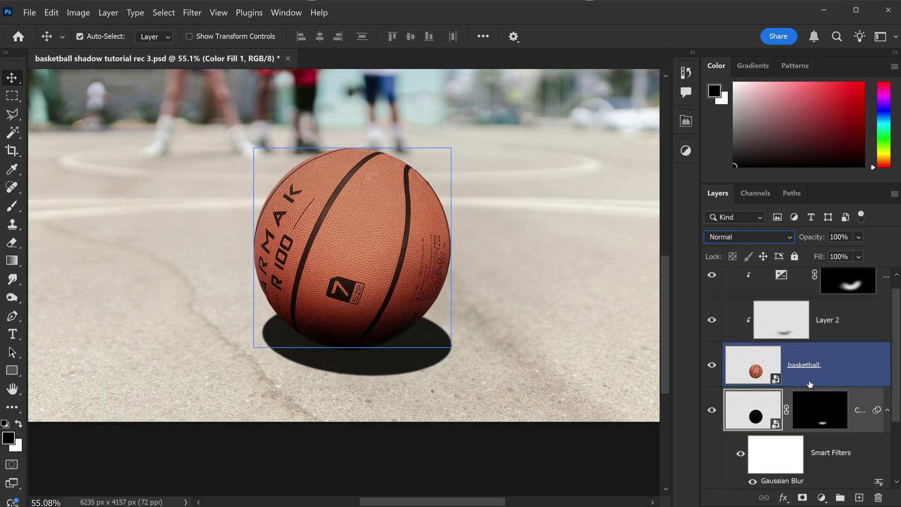
pyautogui.keyDown('ctrl'); pyautogui.click(751, 371); pyautogui.keyUp('ctrl')
pyautogui.keyDown('ctrl'); pyautogui.click(751, 372); pyautogui.keyUp('ctrl')
pyautogui.keyDown('ctrl'); pyautogui.click(751, 372); pyautogui.keyUp('ctrl')
pyautogui.click(735, 237)
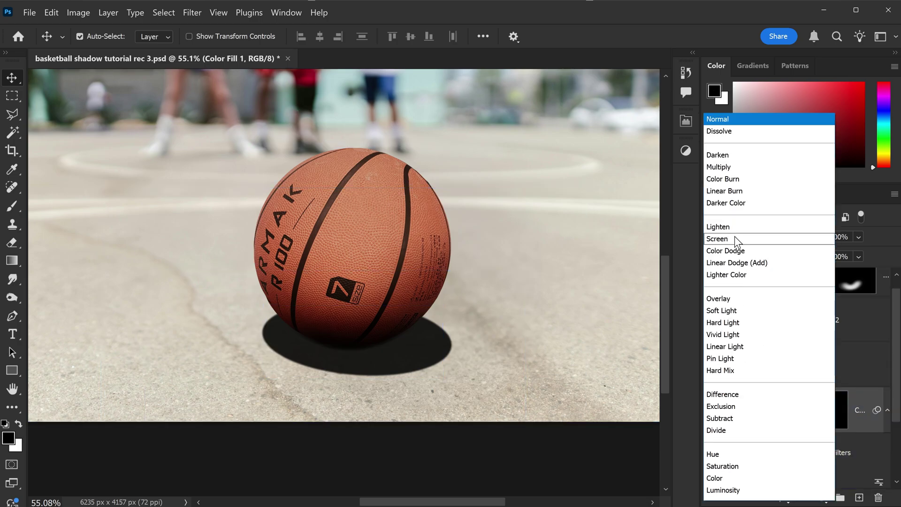
pyautogui.click(719, 169)
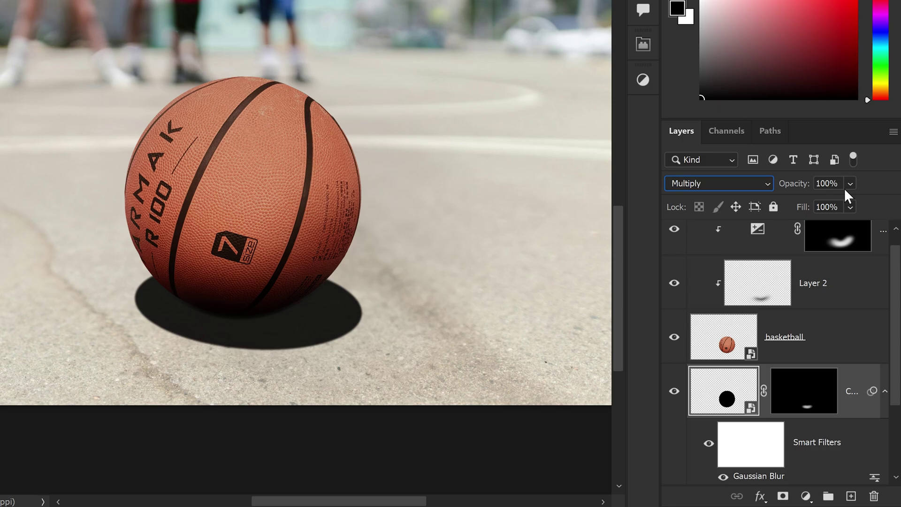
# Step: Lower Layer 2's opacity to 85% and the exposure layer's opacity to 87%
pyautogui.click(859, 236)
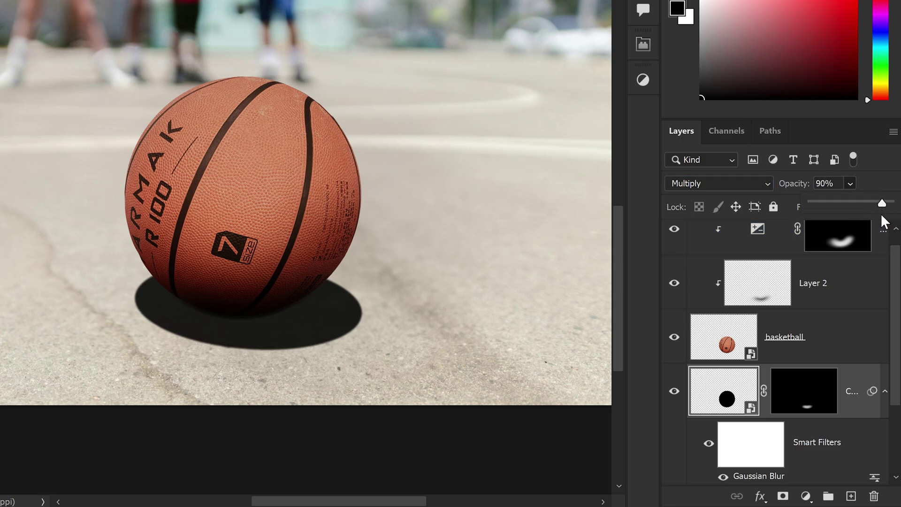
pyautogui.click(829, 286)
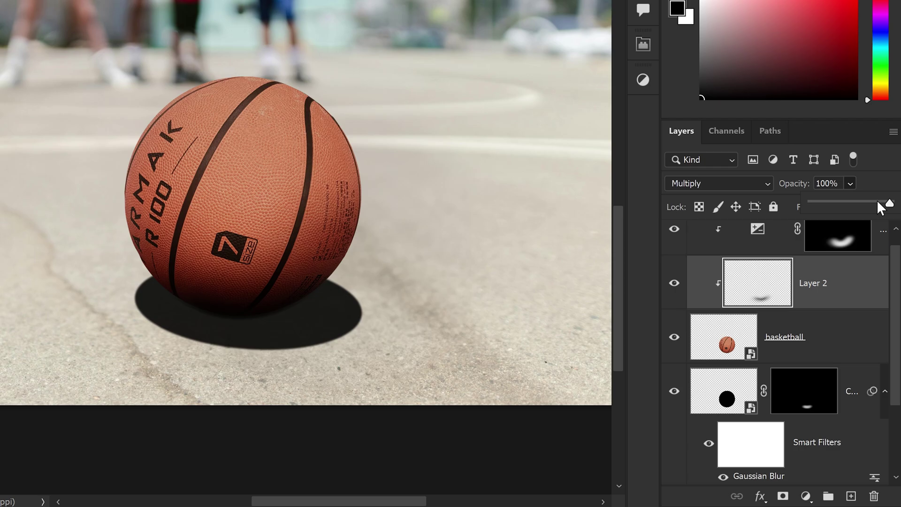
pyautogui.moveTo(877, 199); pyautogui.dragTo(878, 201)
pyautogui.click(866, 237)
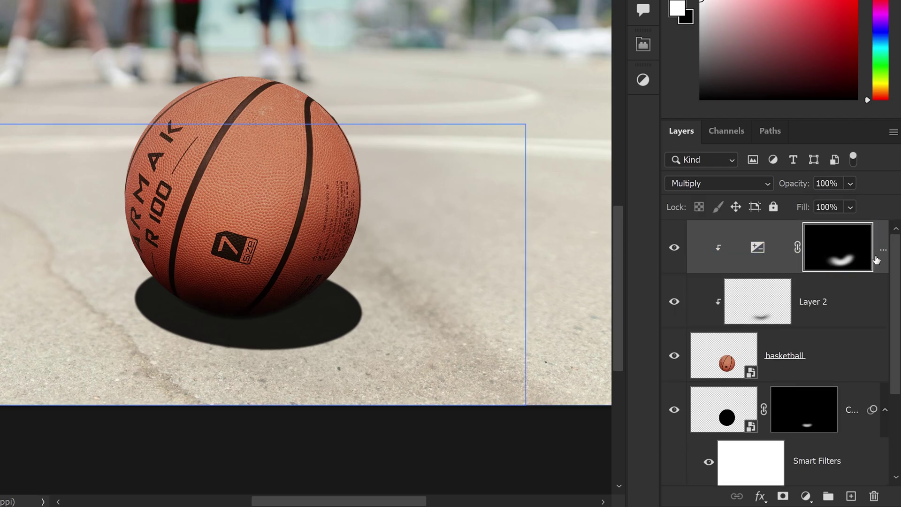
pyautogui.click(851, 183)
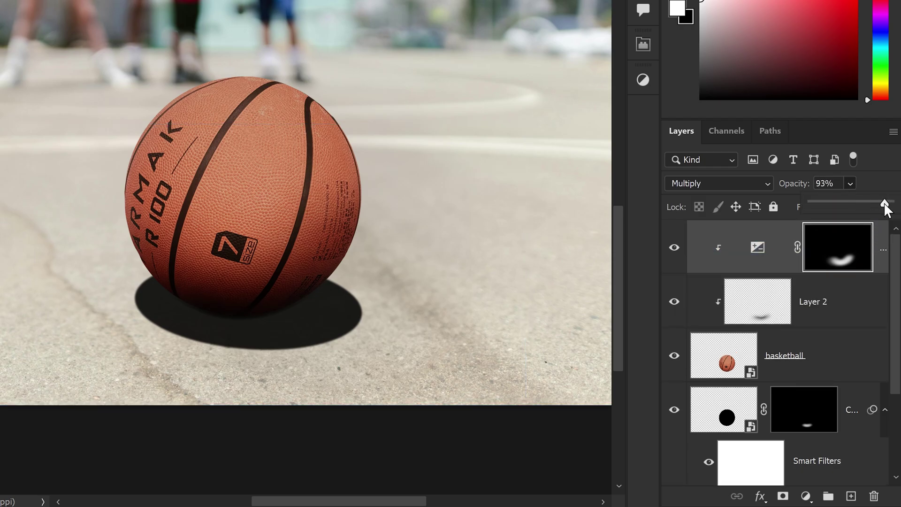
pyautogui.click(822, 297)
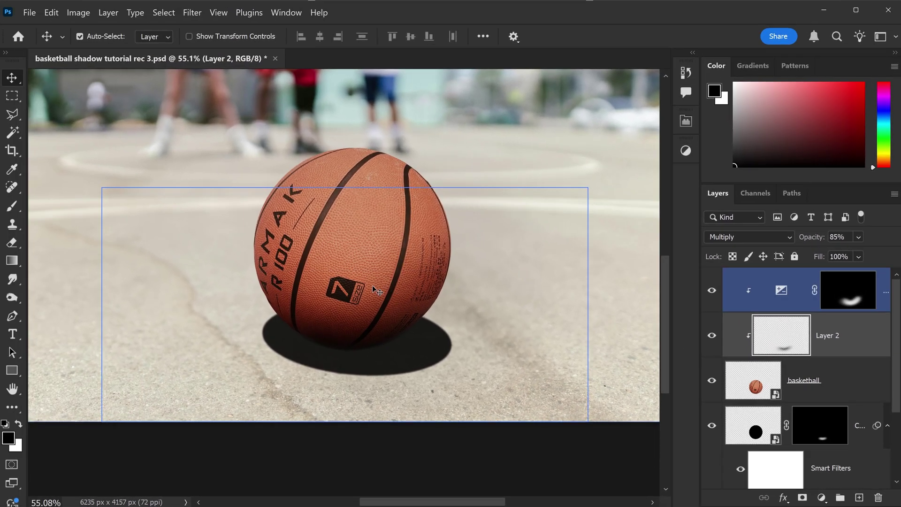
pyautogui.scroll(-4, 346, 278)
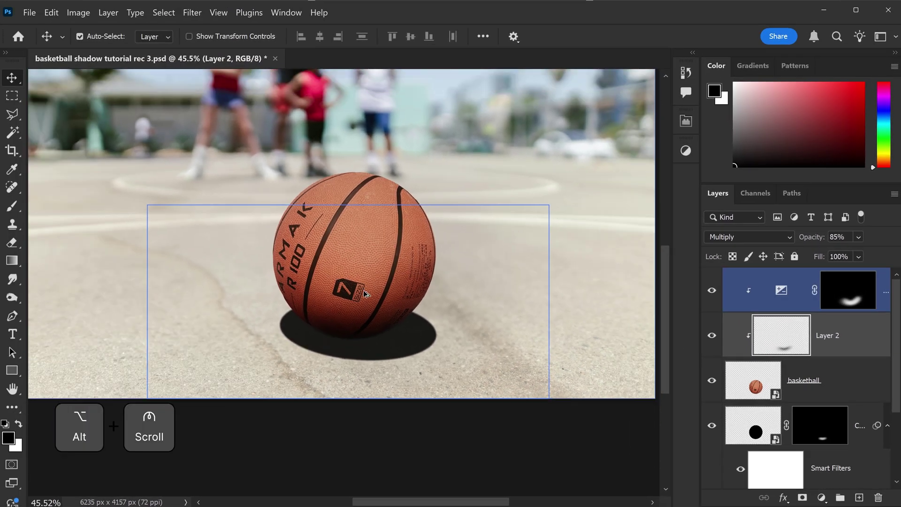
pyautogui.click(337, 282)
pyautogui.scroll(-1, 486, 240)
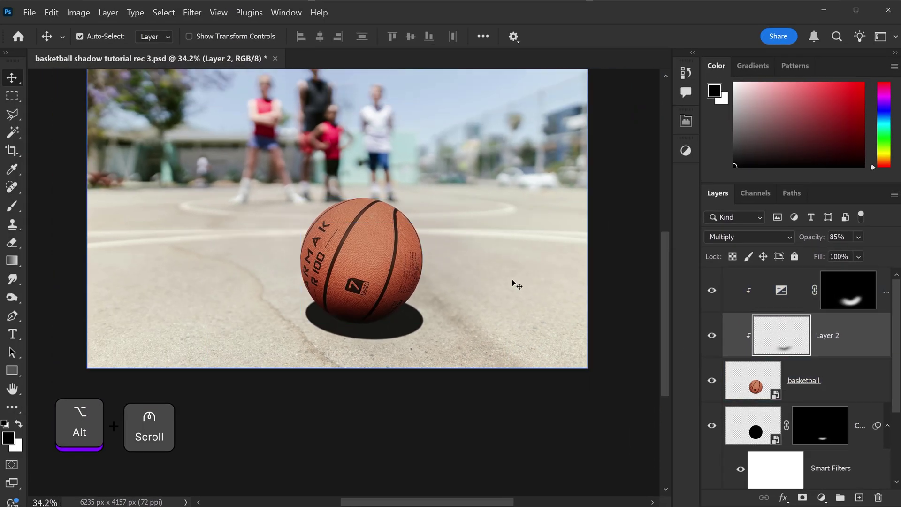
pyautogui.scroll(-1, 443, 253)
pyautogui.scroll(-1, 466, 262)
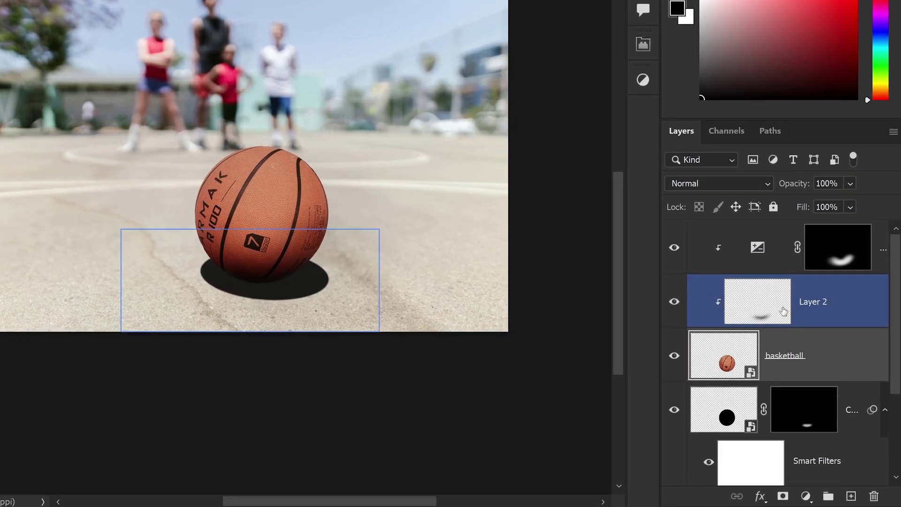
pyautogui.hotkey('alt', '[')
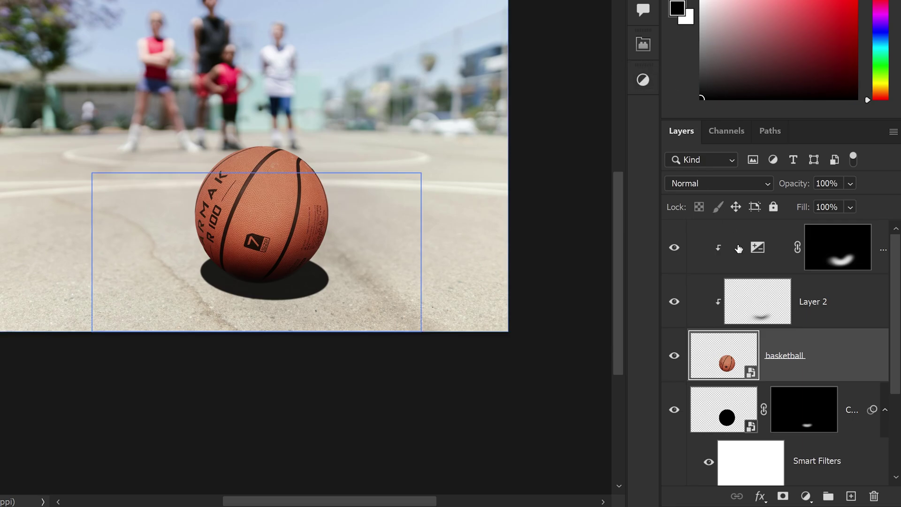
# Step: Add an Exposure 2 adjustment clipped to the ball, brightened to +0.17
pyautogui.click(717, 241)
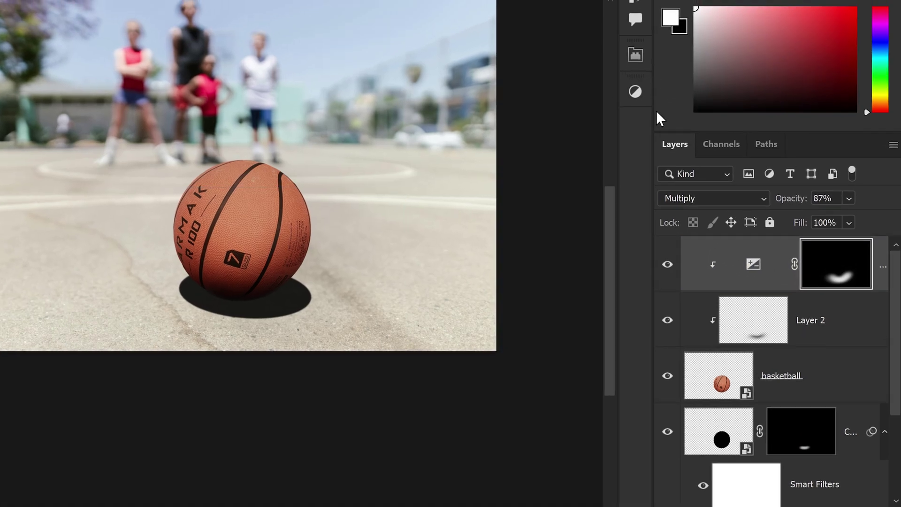
pyautogui.click(644, 80)
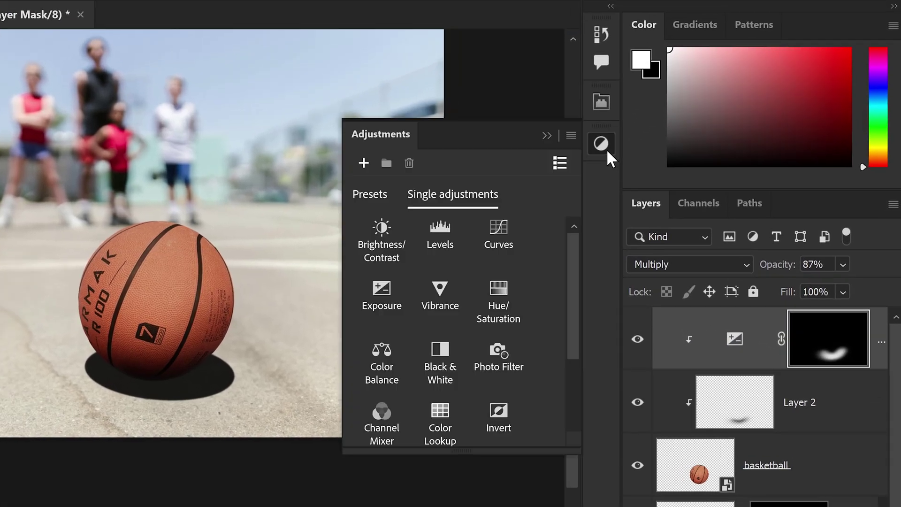
pyautogui.click(376, 290)
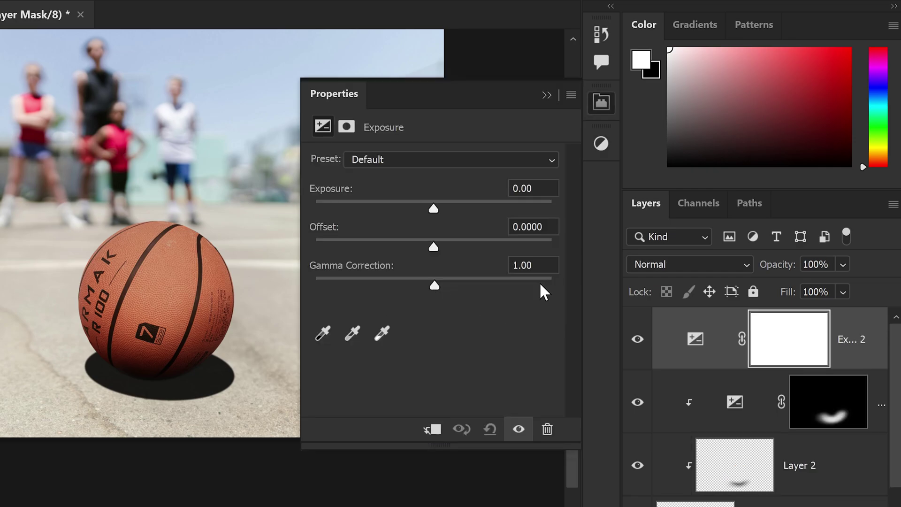
pyautogui.click(436, 426)
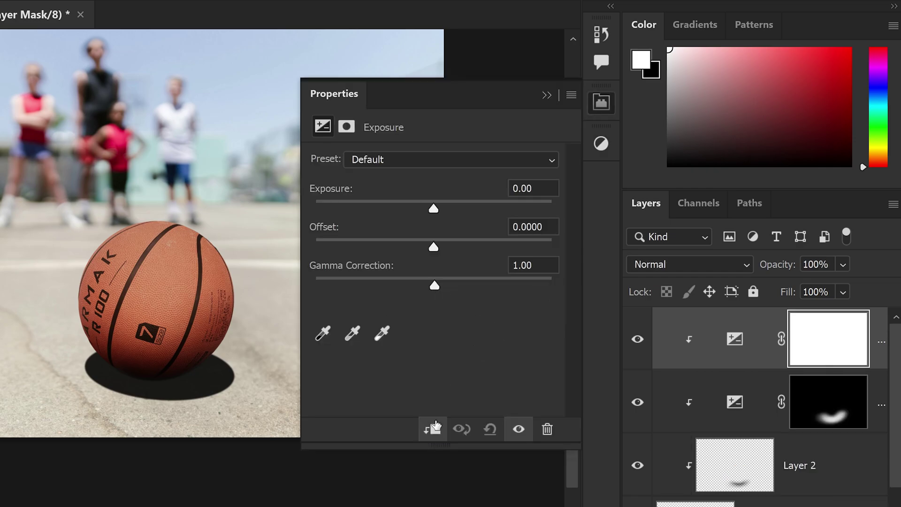
pyautogui.moveTo(433, 209); pyautogui.dragTo(452, 210)
pyautogui.click(546, 96)
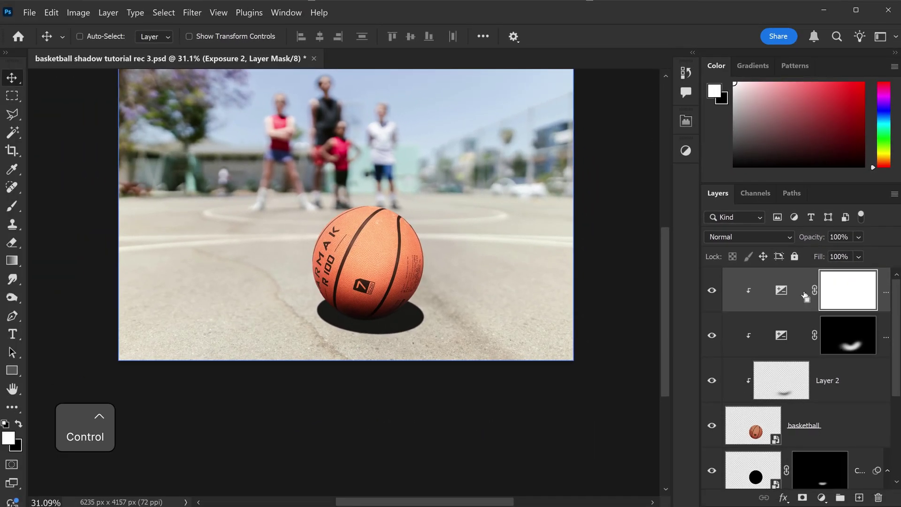
# Step: Invert Exposure 2's mask to black and reselect the basketball layer from the canvas
pyautogui.hotkey('ctrl', 'i')
pyautogui.press('ctrl')
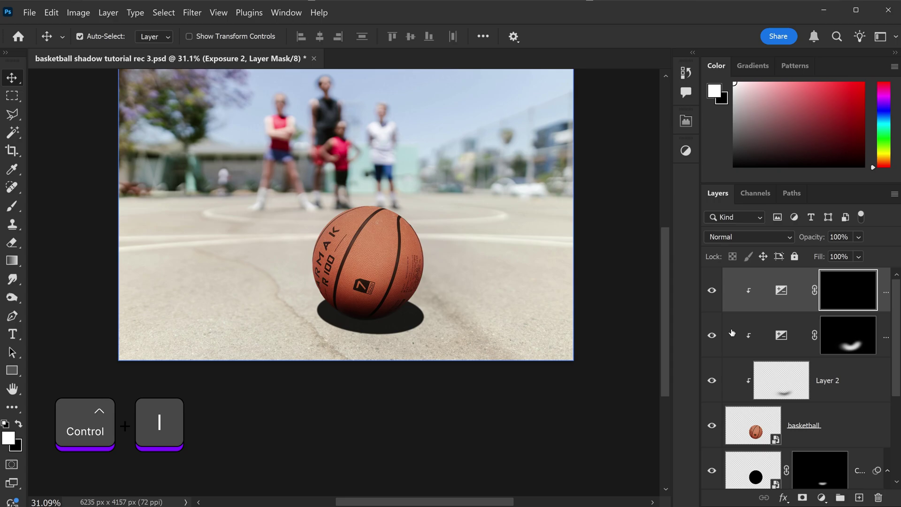
pyautogui.click(350, 253)
pyautogui.scroll(1, 350, 254)
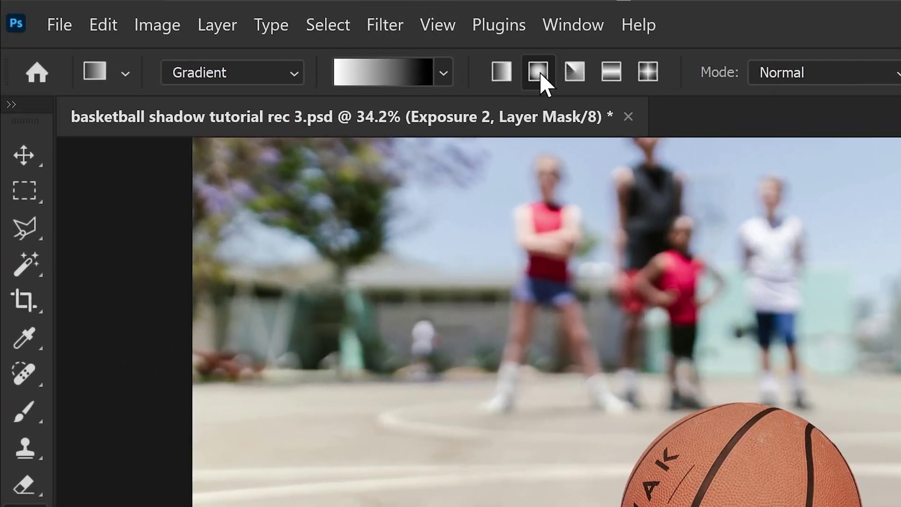
# Step: Draw a basic radial gradient on the Exposure 2 mask over the ball's upper left
pyautogui.click(444, 73)
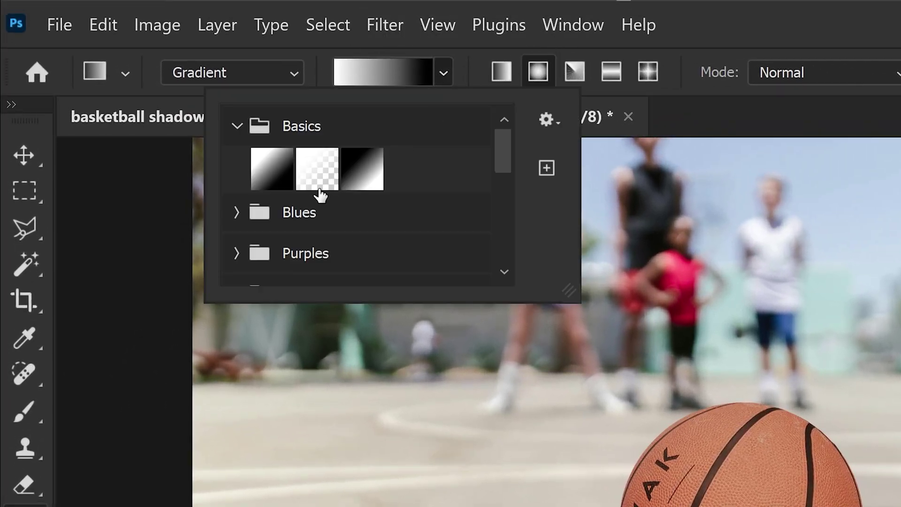
pyautogui.click(269, 173)
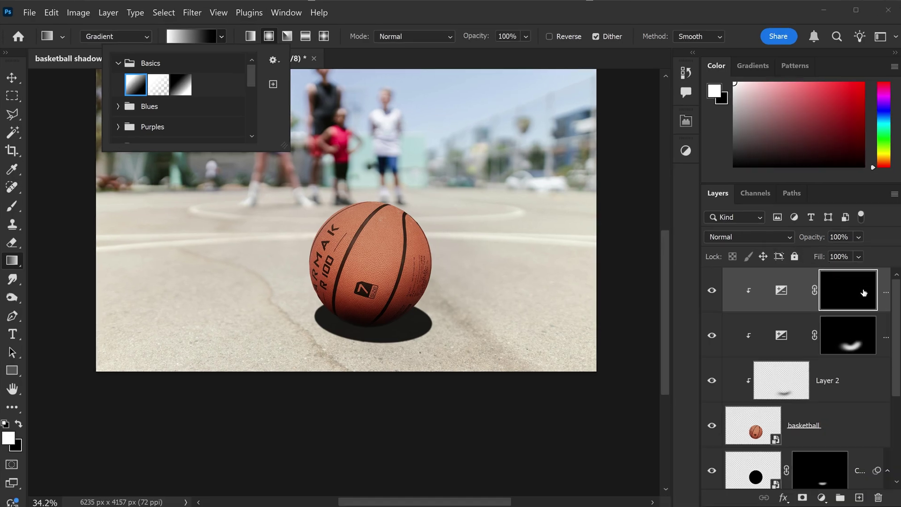
pyautogui.click(852, 298)
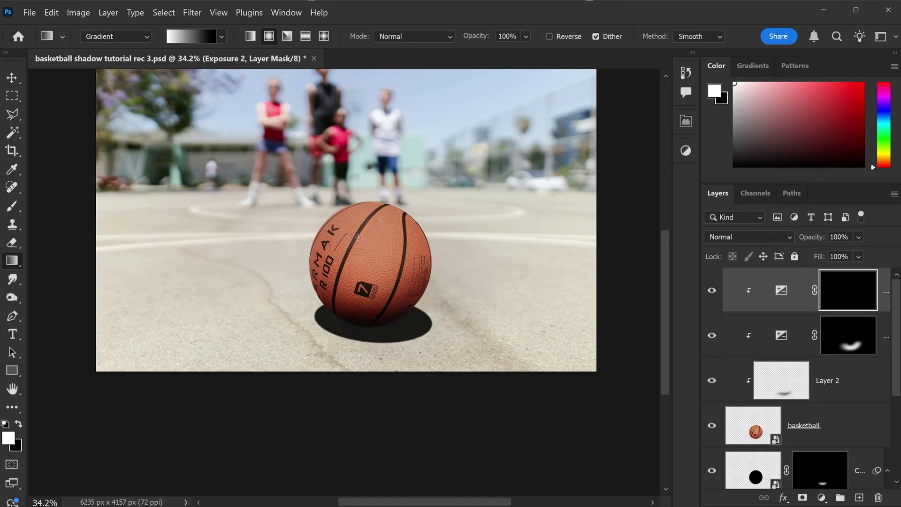
pyautogui.moveTo(359, 233); pyautogui.dragTo(386, 277)
pyautogui.moveTo(366, 242)
pyautogui.mouseDown()
pyautogui.moveTo(381, 232)
pyautogui.moveTo(402, 243)
pyautogui.moveTo(350, 232)
pyautogui.moveTo(361, 238)
pyautogui.mouseUp()
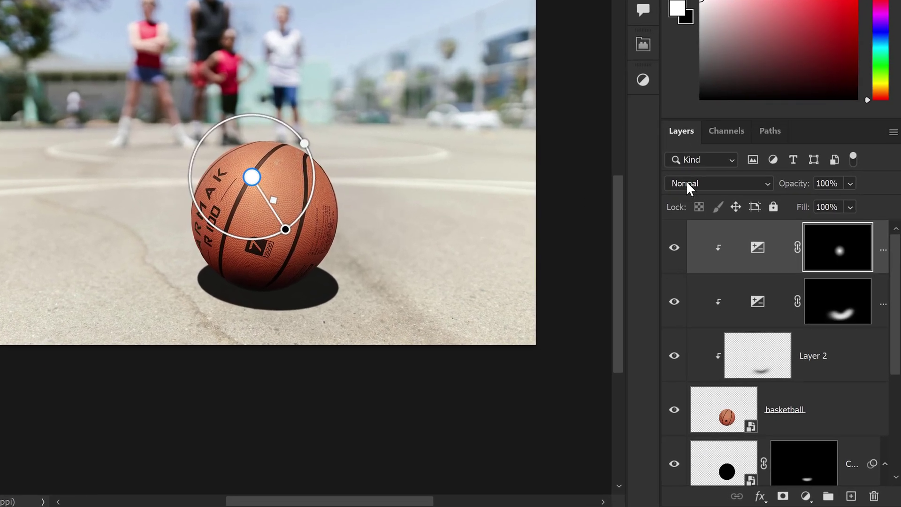
# Step: Set Exposure 2 to Screen blending at 87% opacity
pyautogui.click(687, 184)
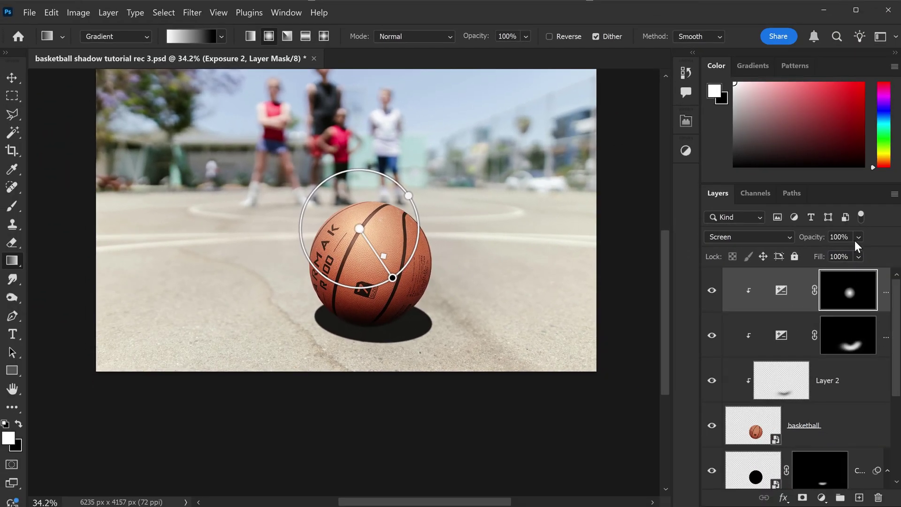
pyautogui.click(858, 238)
pyautogui.press('Return')
pyautogui.click(15, 79)
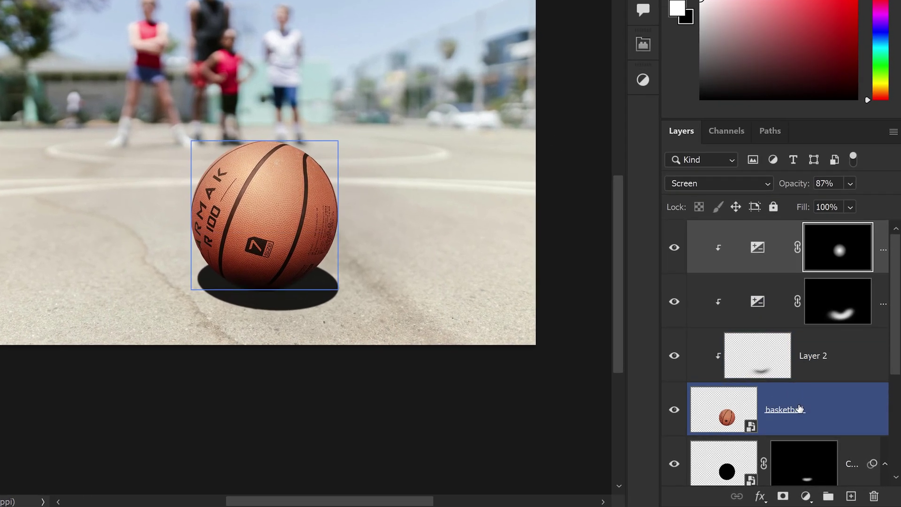
# Step: Add a -15 saturation Hue/Saturation layer above the basketball, then load Exposure 2's mask as a selection
pyautogui.click(795, 410)
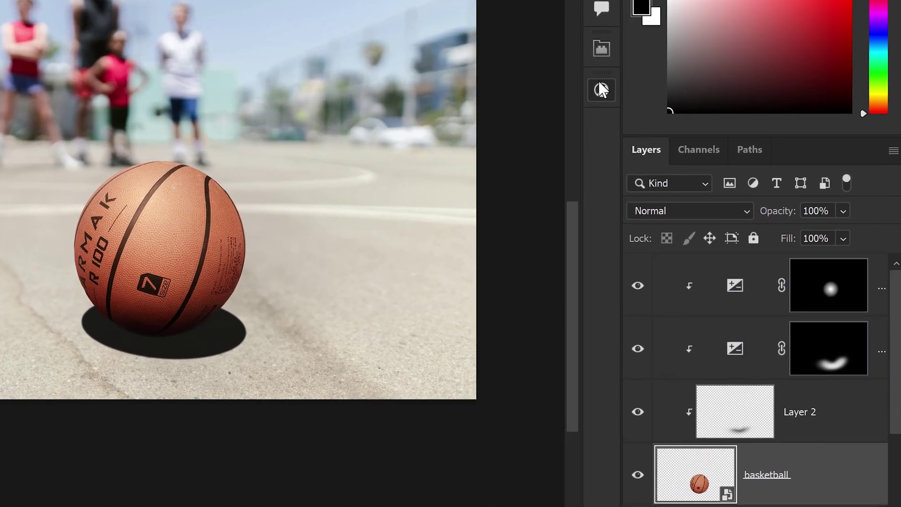
pyautogui.click(603, 89)
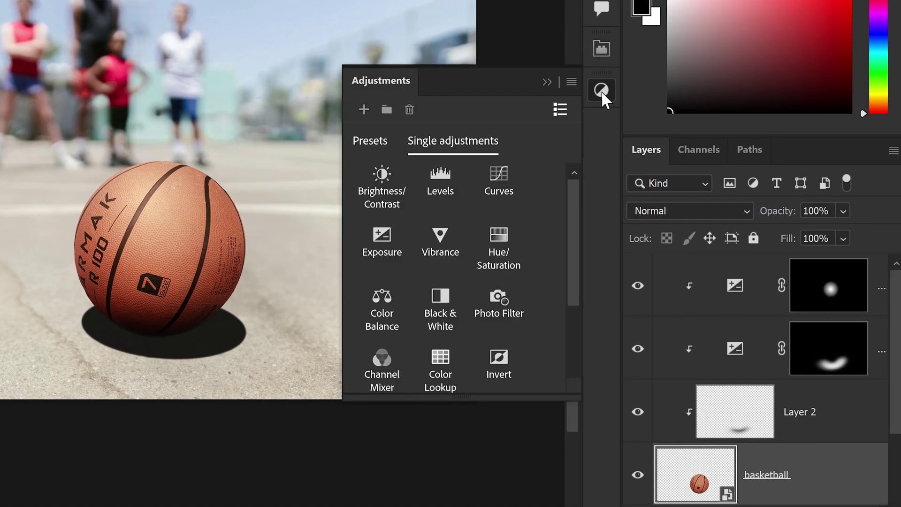
pyautogui.click(513, 245)
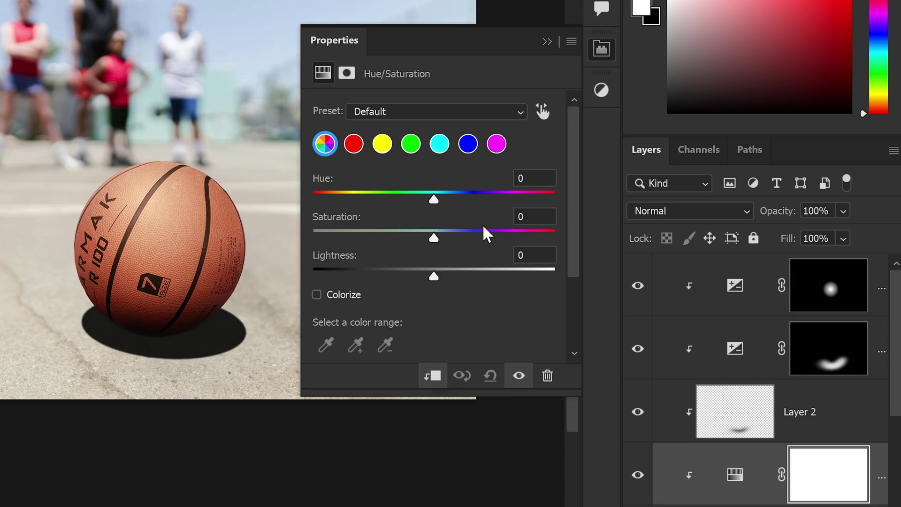
pyautogui.moveTo(434, 238); pyautogui.dragTo(424, 241)
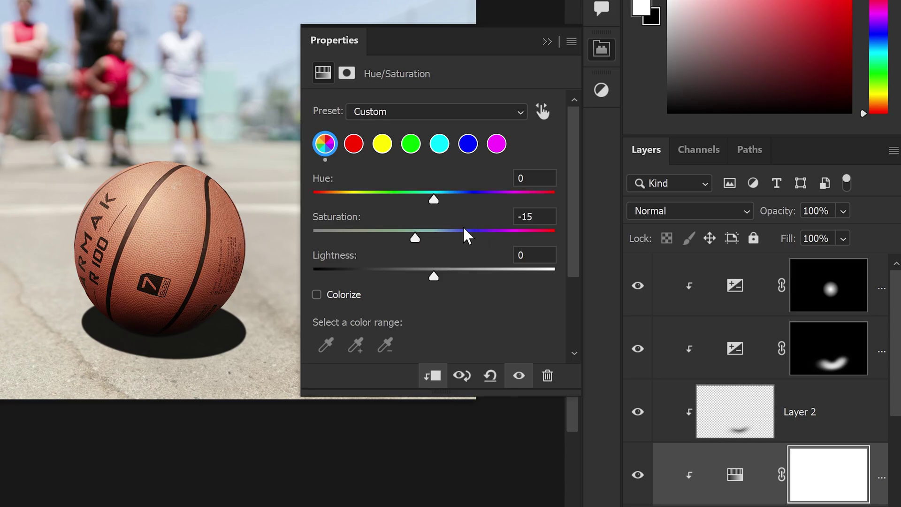
pyautogui.click(549, 42)
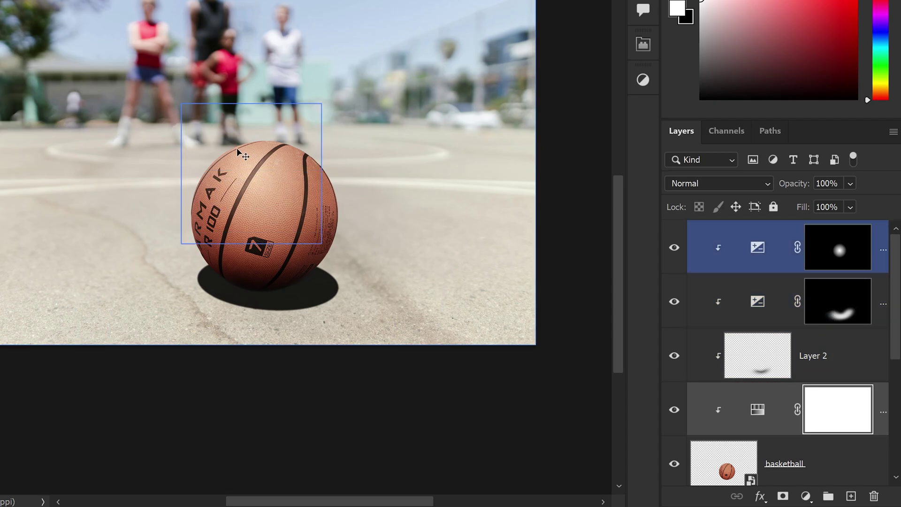
pyautogui.click(241, 187)
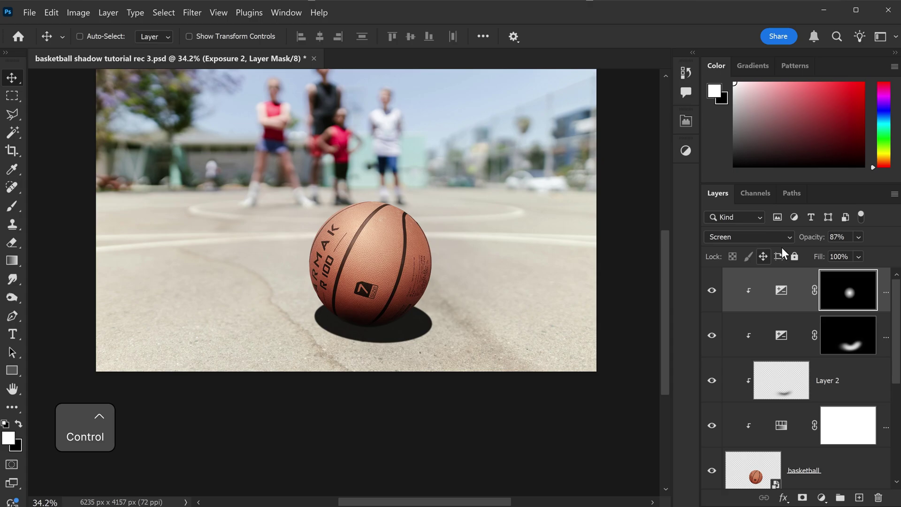
pyautogui.keyDown('ctrl'); pyautogui.click(853, 293); pyautogui.keyUp('ctrl')
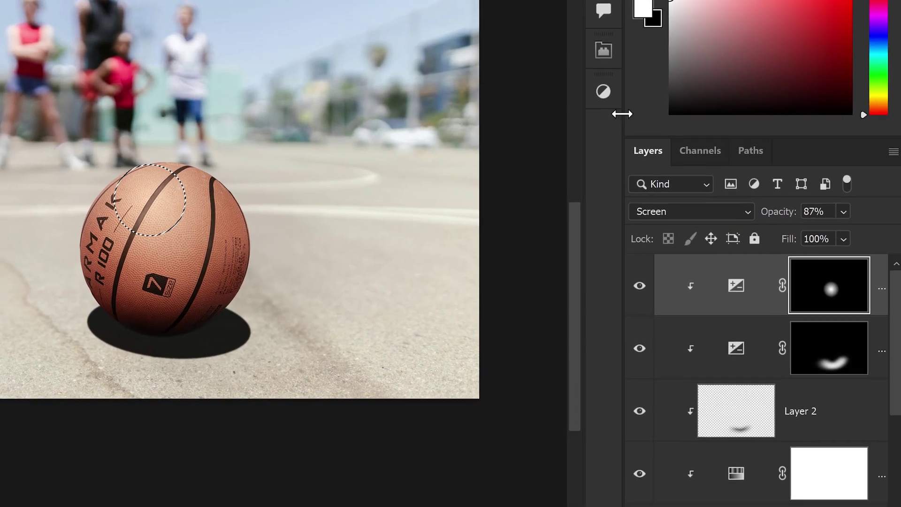
# Step: Create Hue/Saturation 2 from the highlight selection with Saturation -30
pyautogui.click(686, 151)
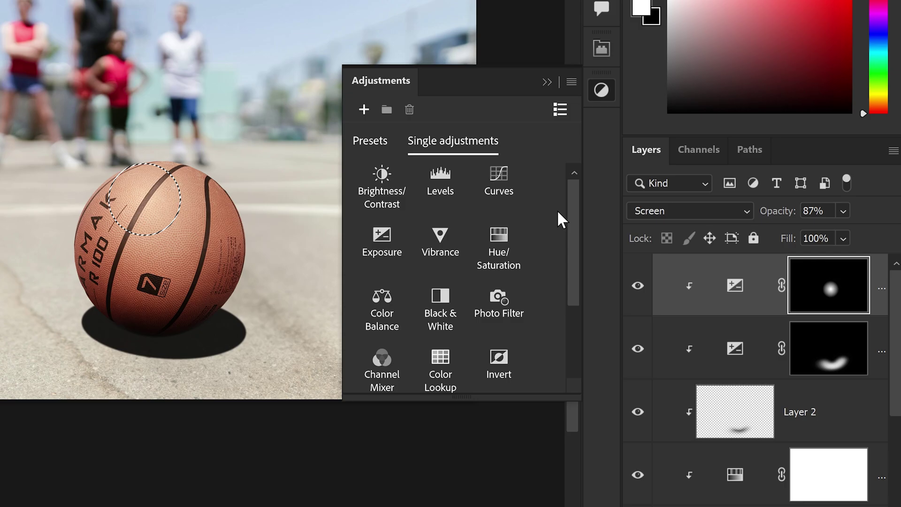
pyautogui.click(517, 249)
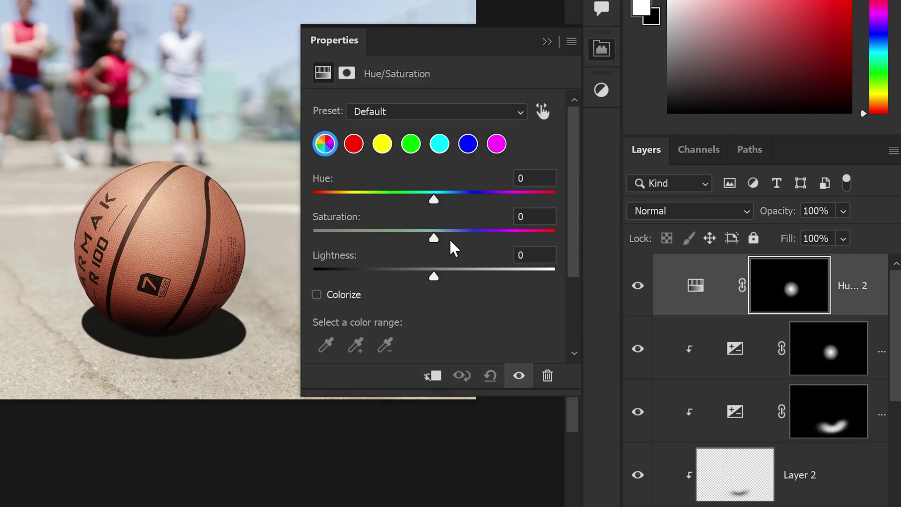
pyautogui.moveTo(435, 247); pyautogui.dragTo(409, 241)
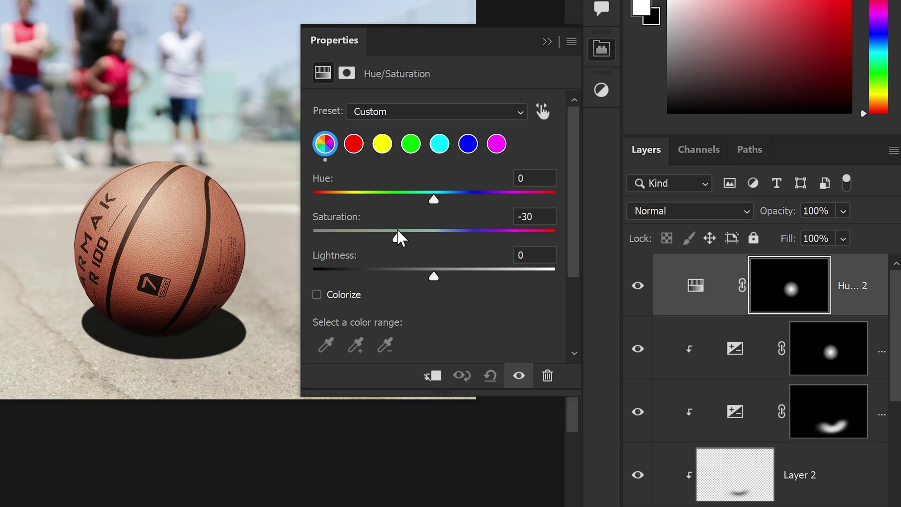
pyautogui.click(547, 42)
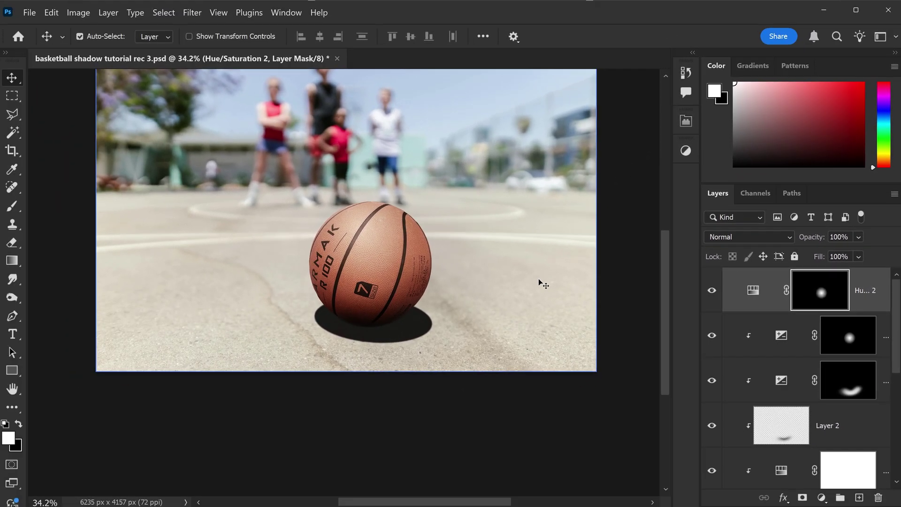
pyautogui.press('space')
pyautogui.moveTo(493, 233); pyautogui.dragTo(483, 255)
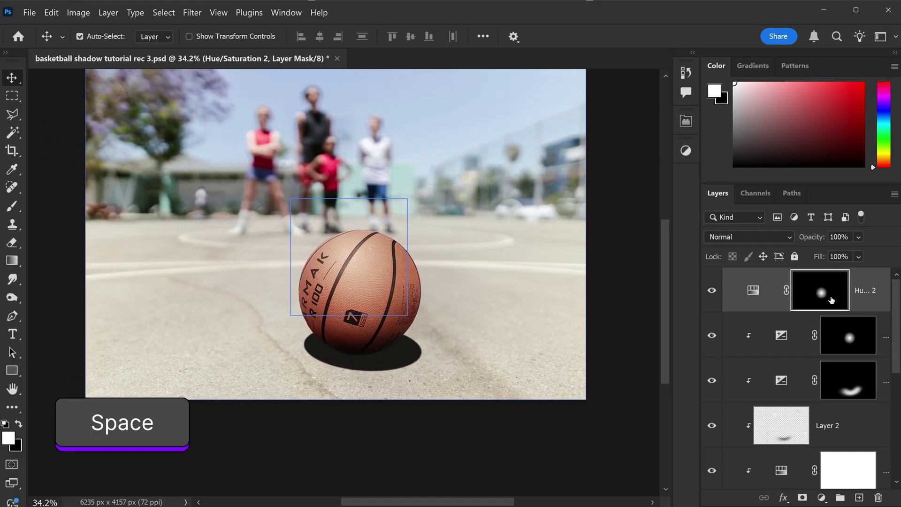
# Step: Clip Hue/Saturation 2 to the ball and set Hue/Saturation 1's opacity to 88%
pyautogui.keyDown('alt'); pyautogui.click(775, 311); pyautogui.keyUp('alt')
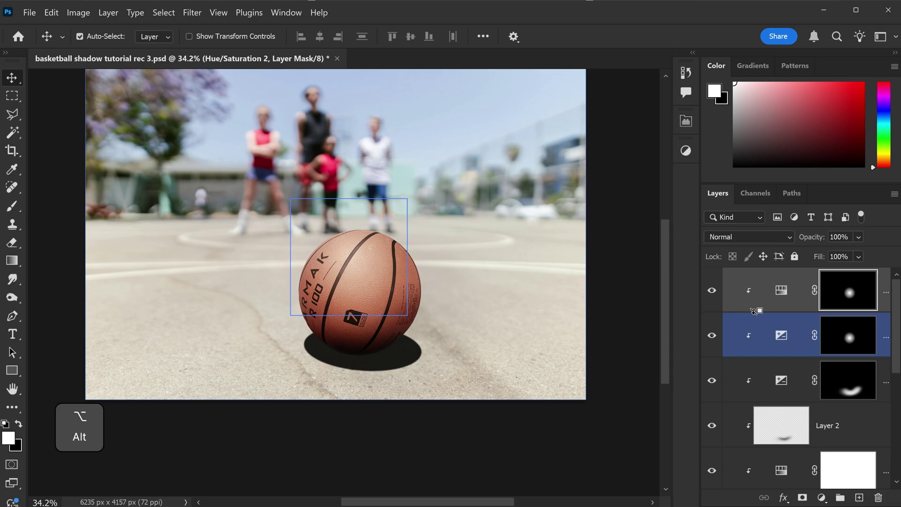
pyautogui.click(859, 256)
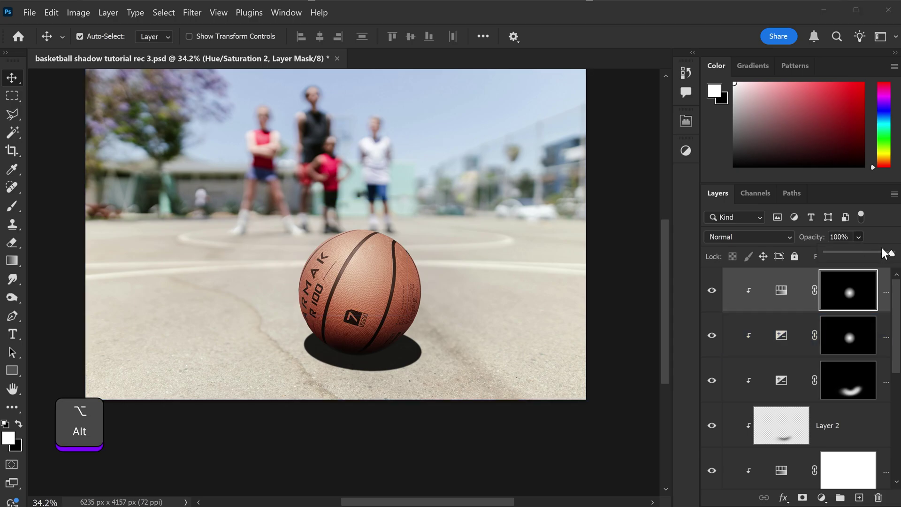
pyautogui.click(881, 257)
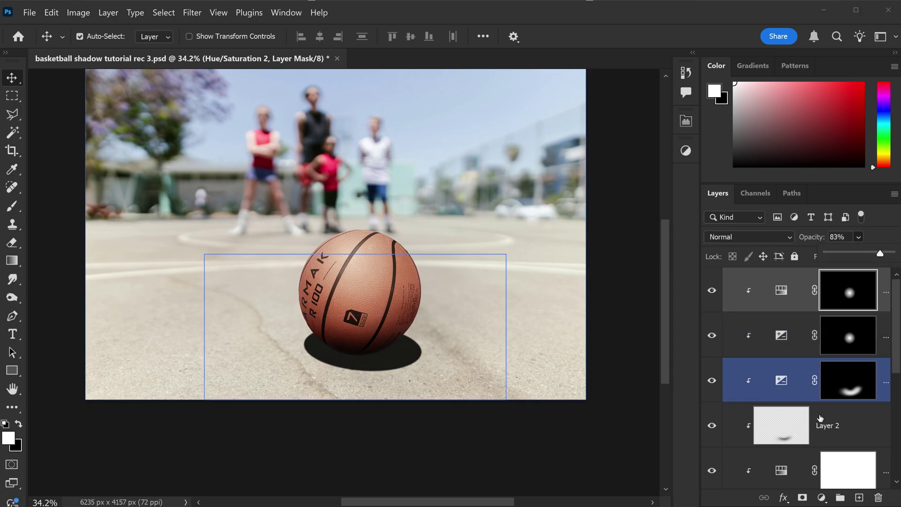
pyautogui.click(783, 467)
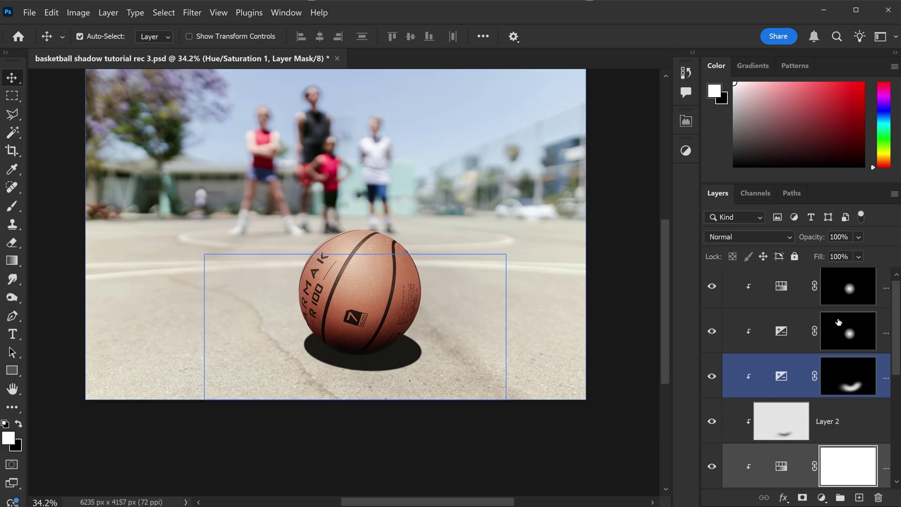
pyautogui.click(861, 238)
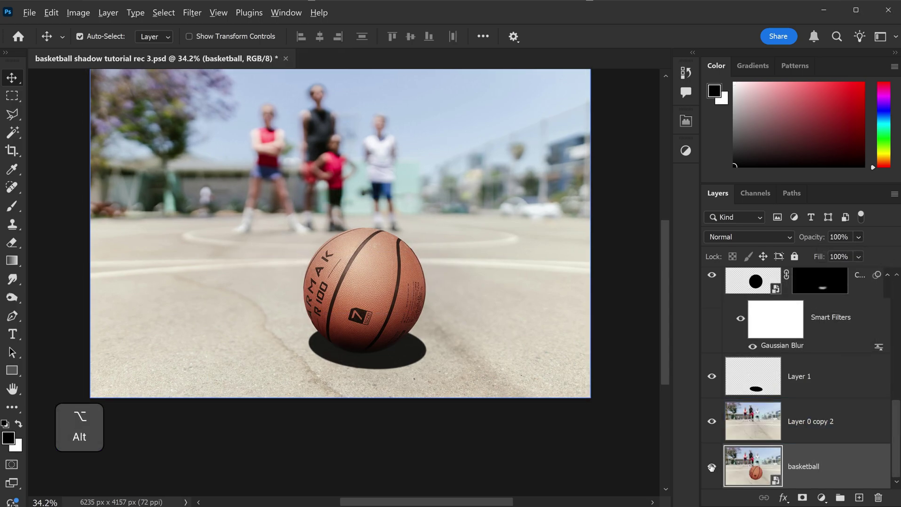
# Step: Toggle the basketball's solo visibility to compare before and after, then restore all layers
pyautogui.keyDown('alt'); pyautogui.click(711, 468); pyautogui.keyUp('alt')
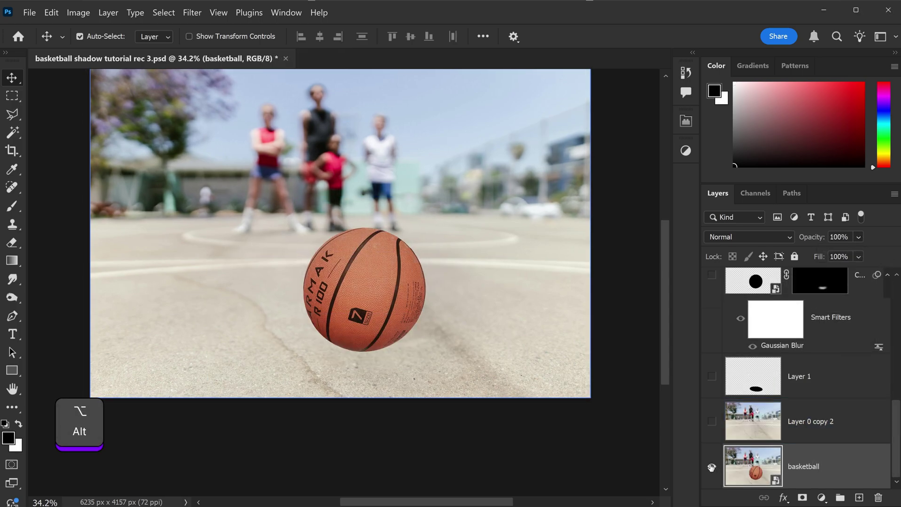
pyautogui.keyDown('alt'); pyautogui.click(711, 467); pyautogui.keyUp('alt')
pyautogui.click(510, 238)
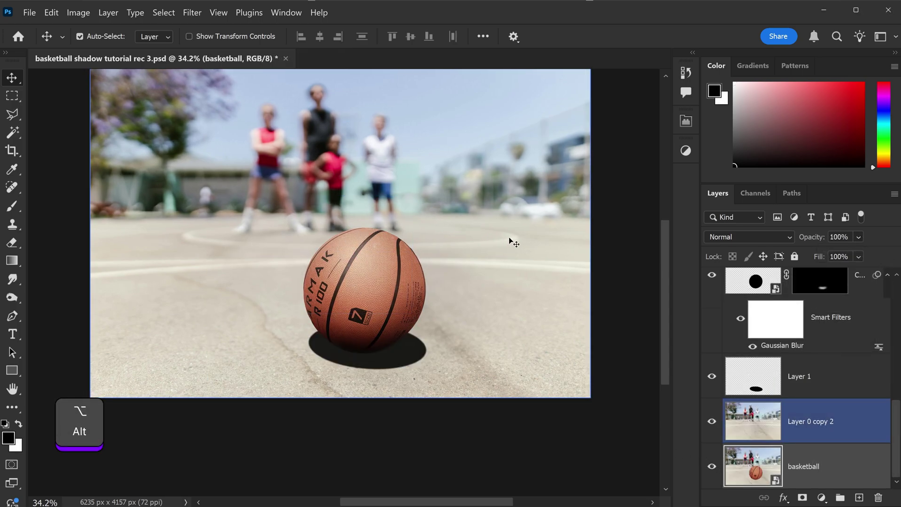